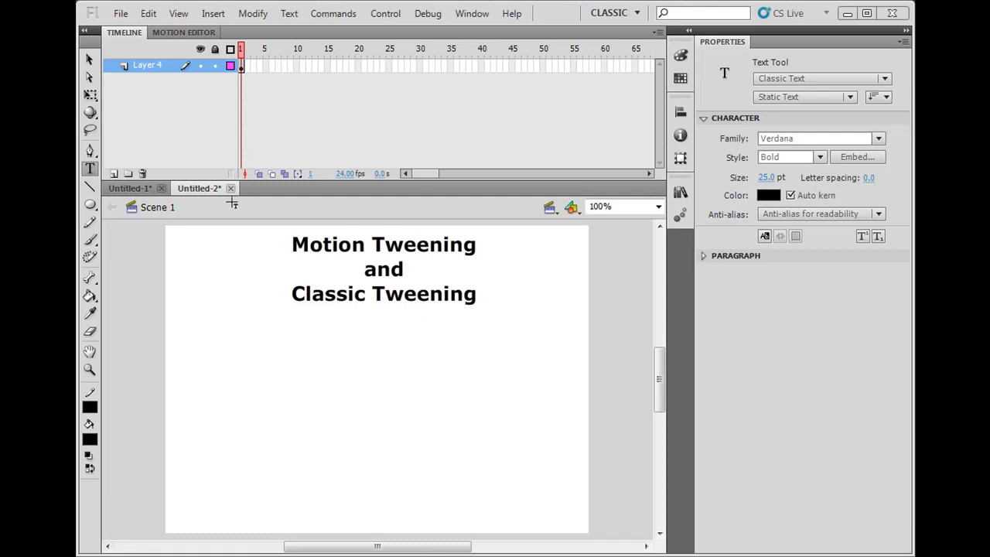
Rename Layer 4, which holds the title text, to 'text'
click(89, 59)
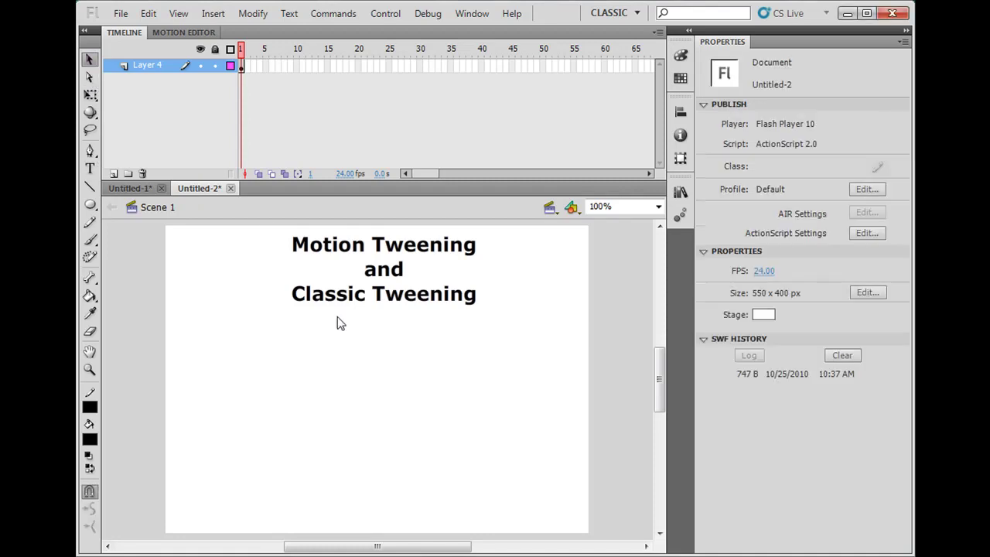
click(386, 280)
double_click(142, 67)
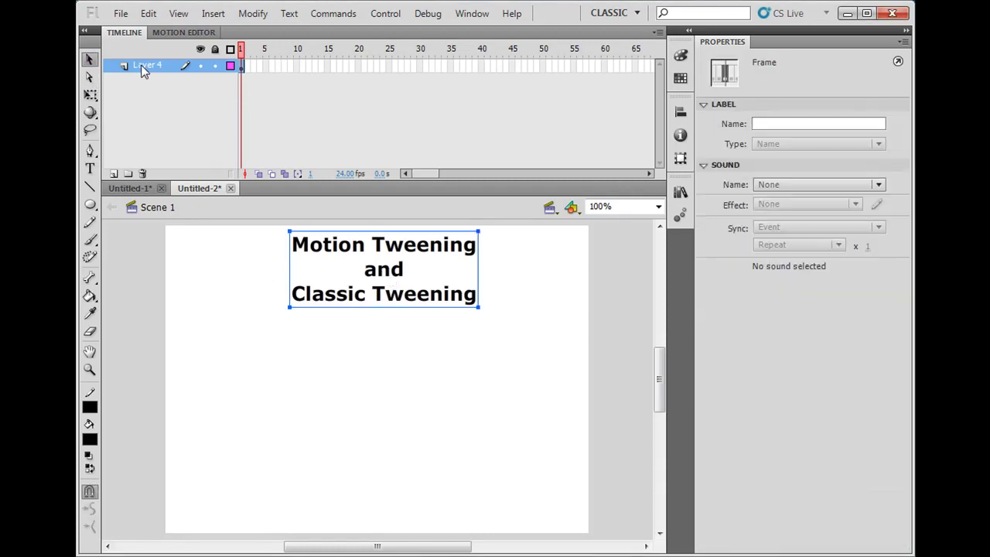
text(tex)
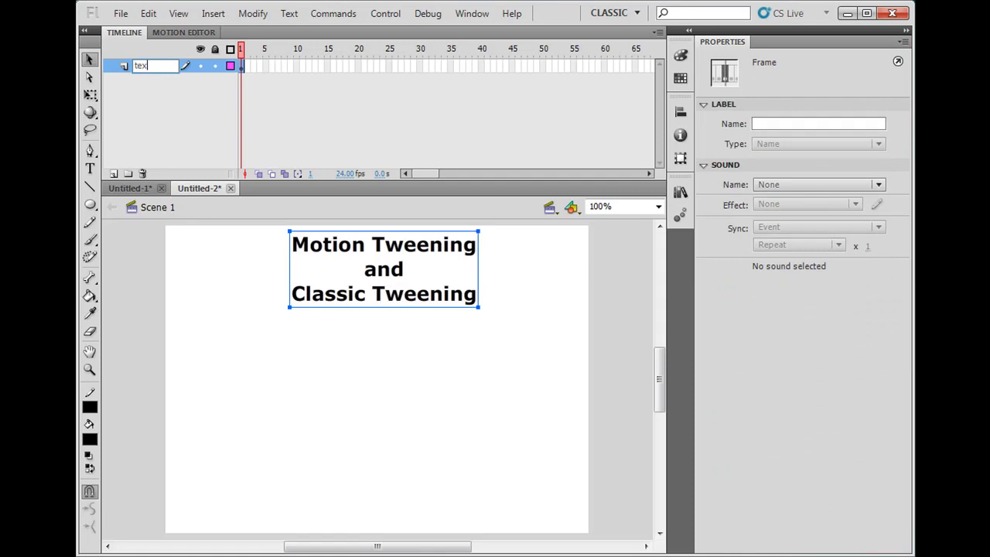
text(t)
click(172, 163)
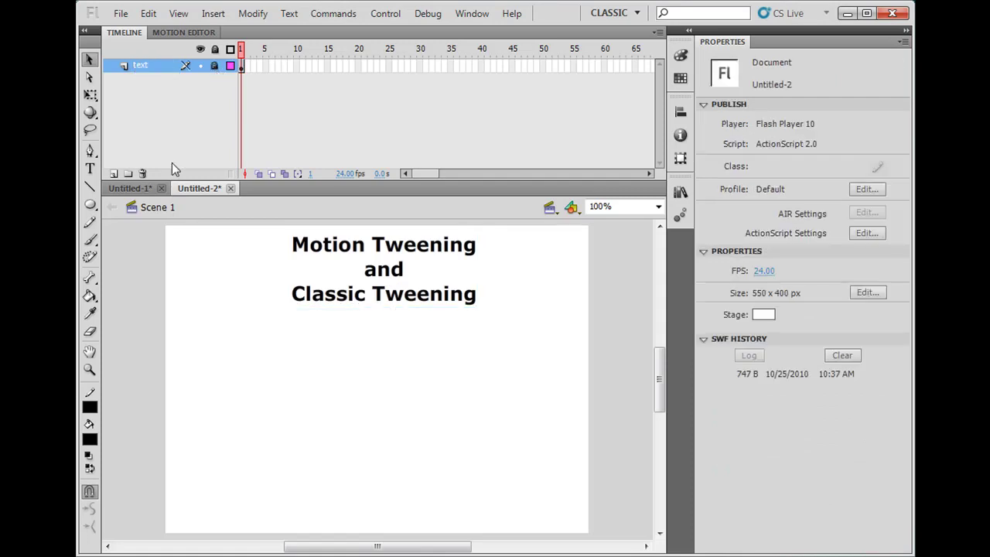
Add Layer 5 and draw a small crimson-filled circle near the stage's lower-left
click(113, 174)
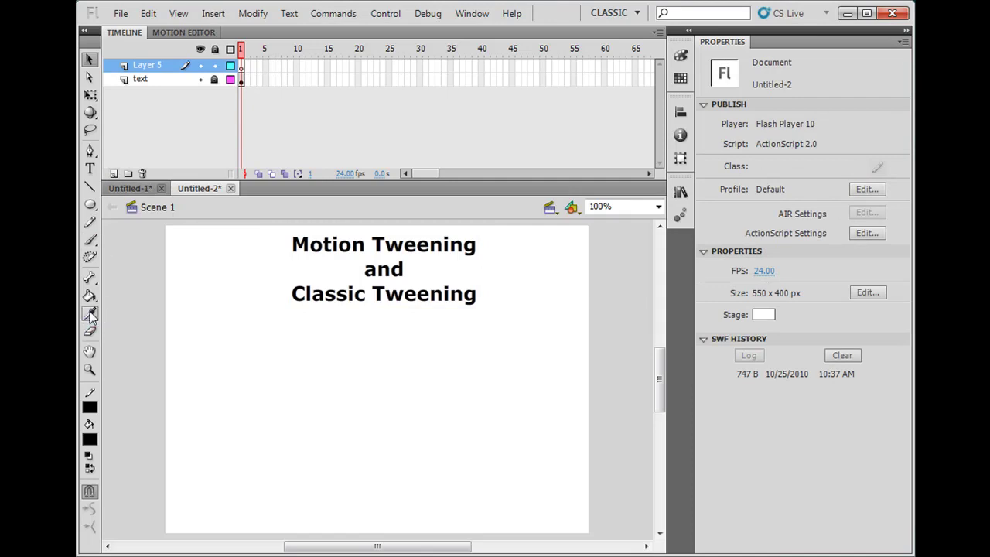
click(90, 205)
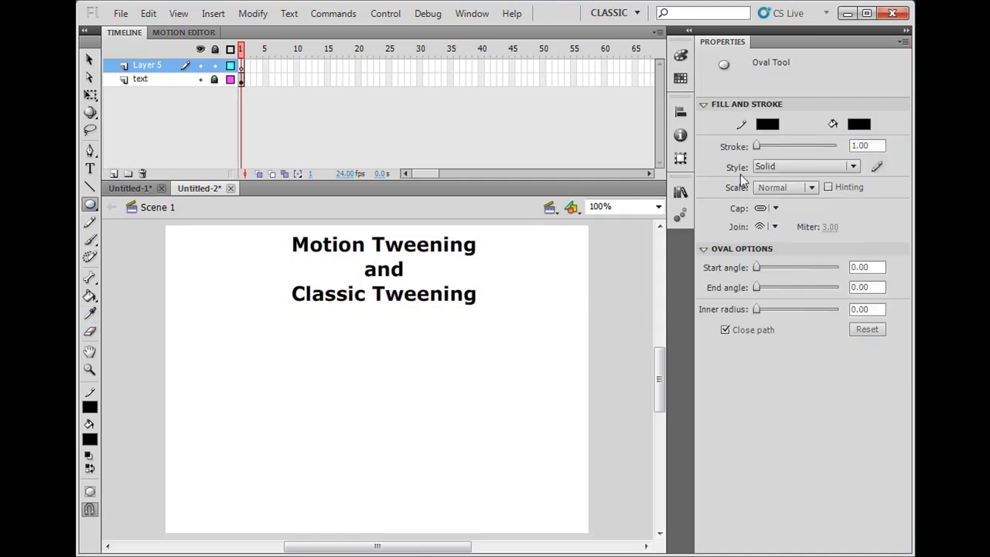
click(859, 124)
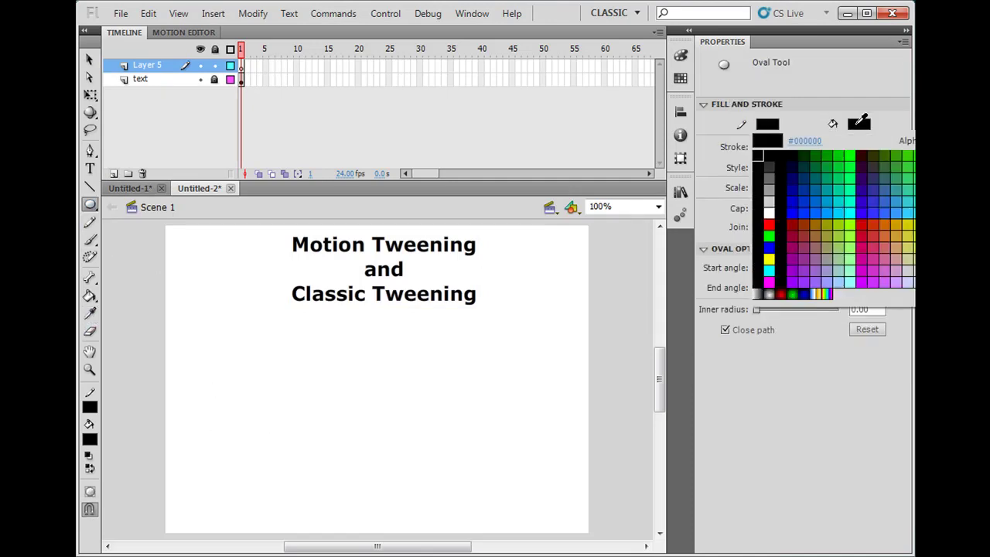
click(794, 235)
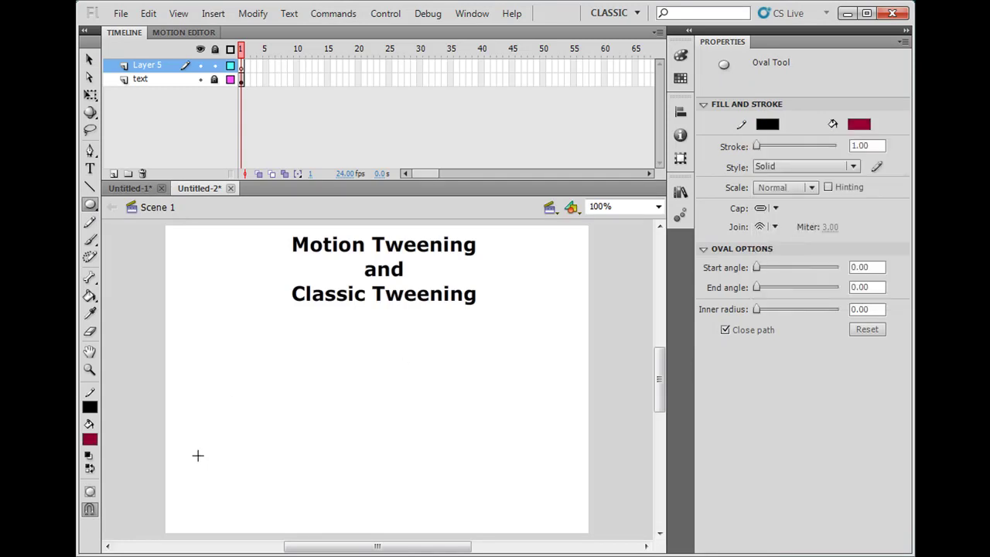
drag(197, 455, 225, 484)
Convert the crimson circle into Movie Clip 'Symbol 1' with top-left registration
click(89, 60)
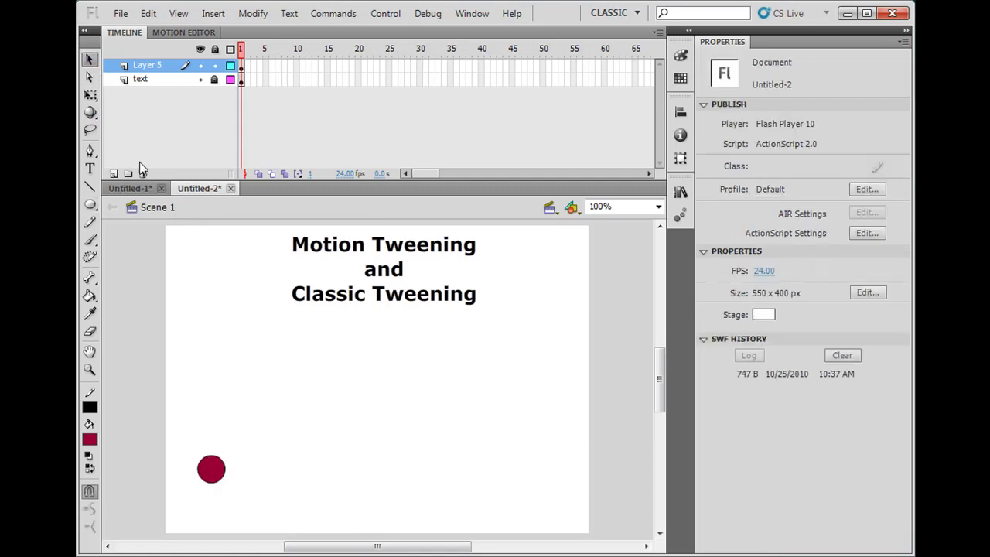
click(214, 470)
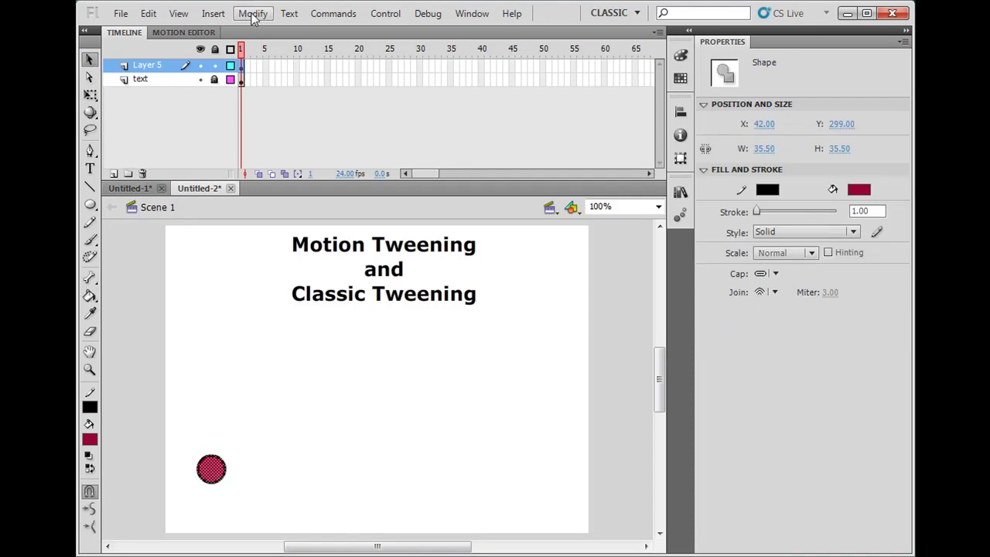
click(253, 14)
click(282, 60)
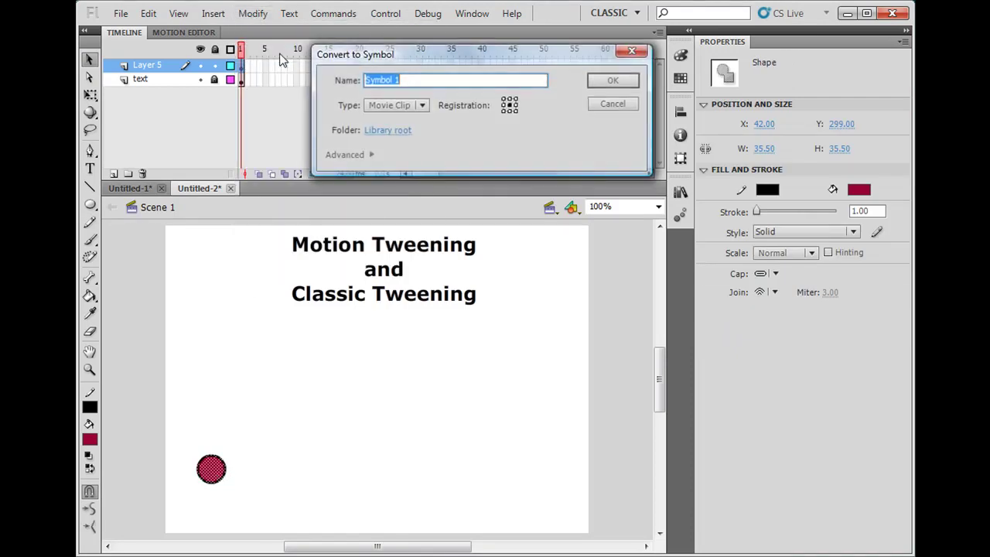
click(503, 100)
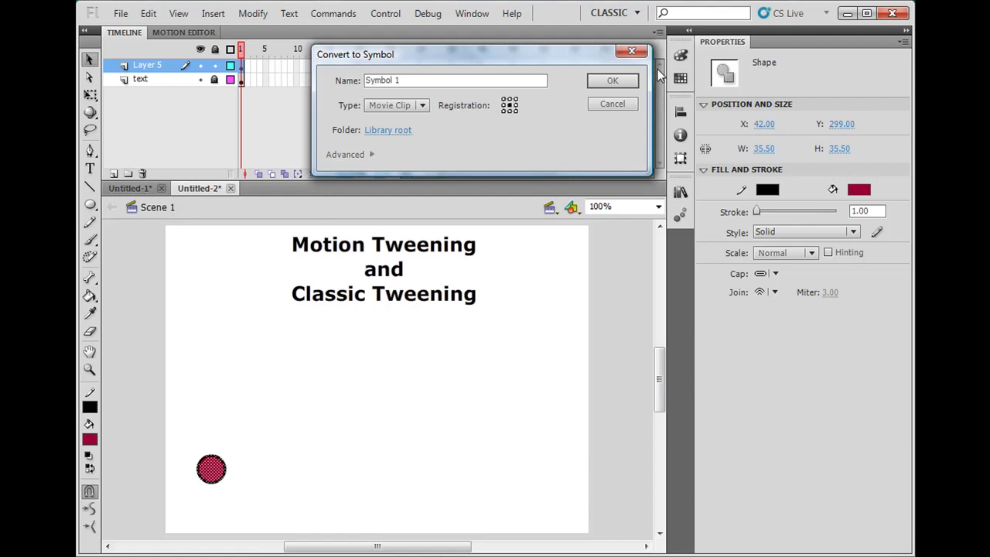
click(611, 82)
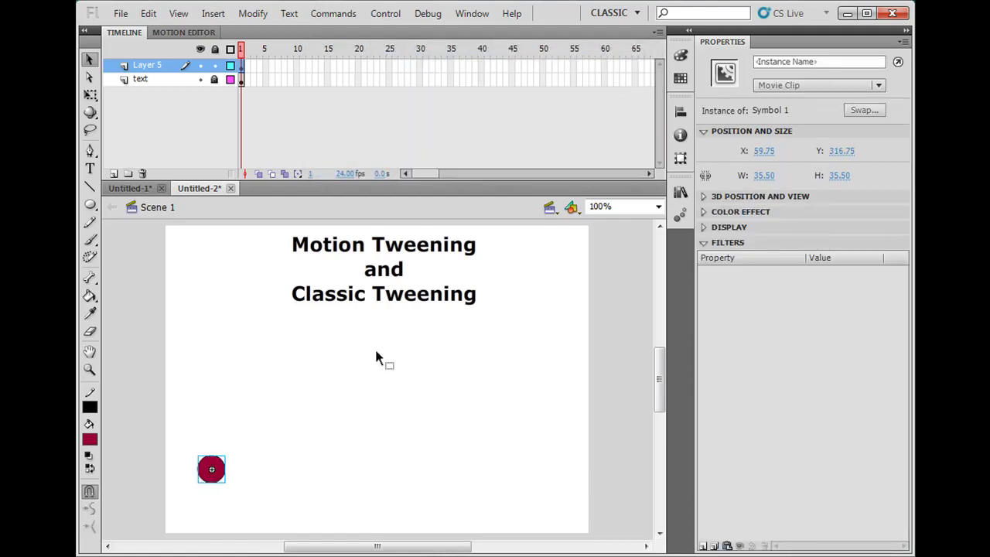
click(261, 501)
click(217, 475)
Nudge the circle slightly right and add a classic motion guide layer above Layer 5
drag(222, 480, 229, 479)
right_click(143, 67)
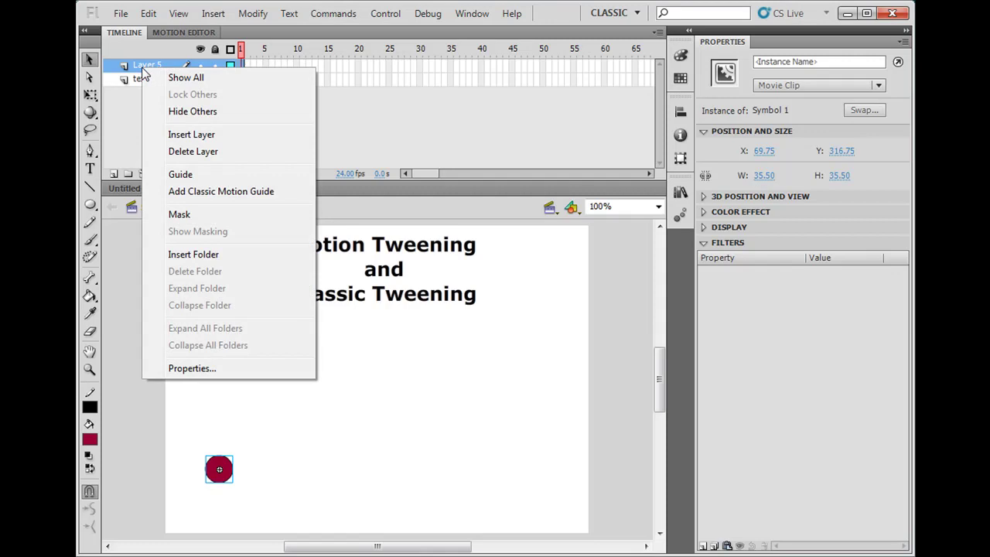
click(219, 193)
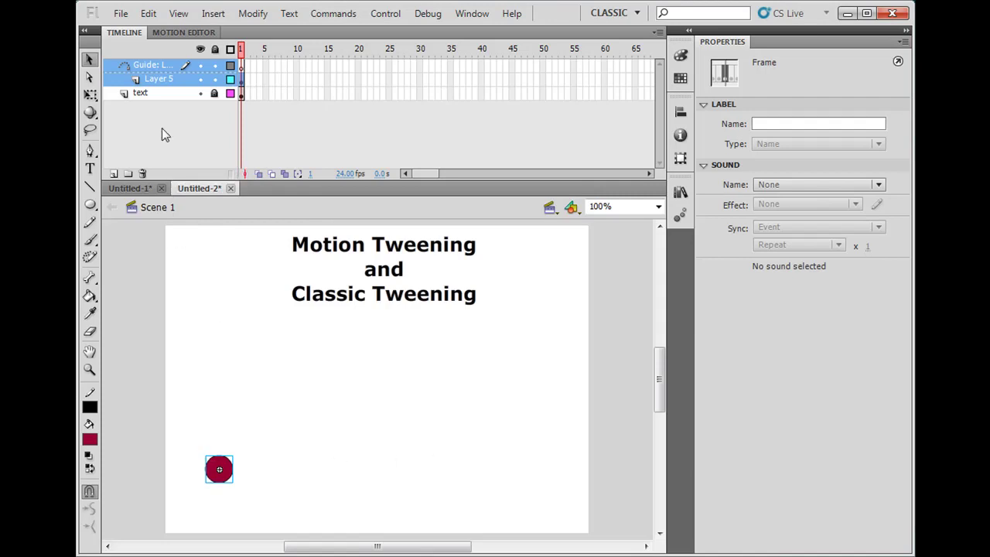
On the guide layer, draw a horizontal line, bend it into an arch, and move it beside the ball
click(154, 65)
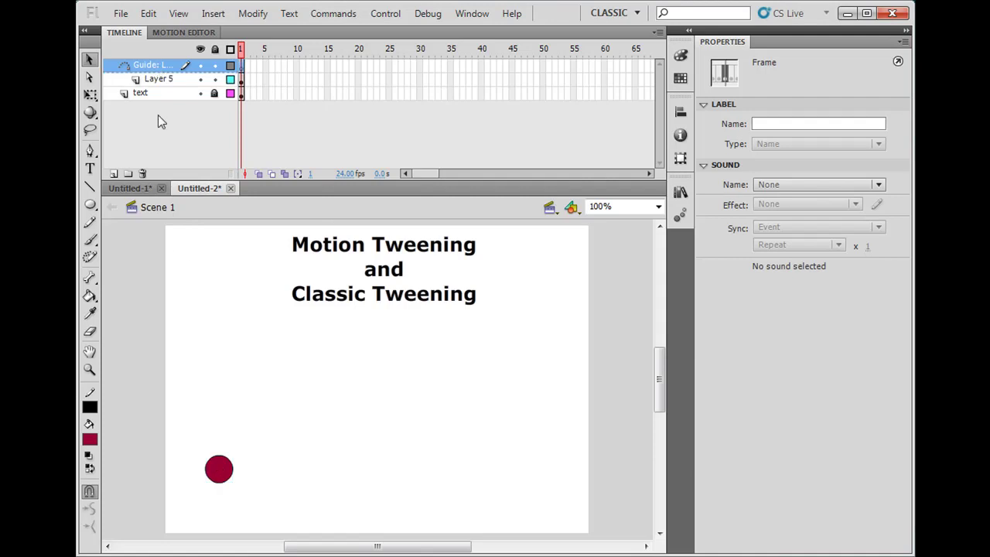
click(90, 188)
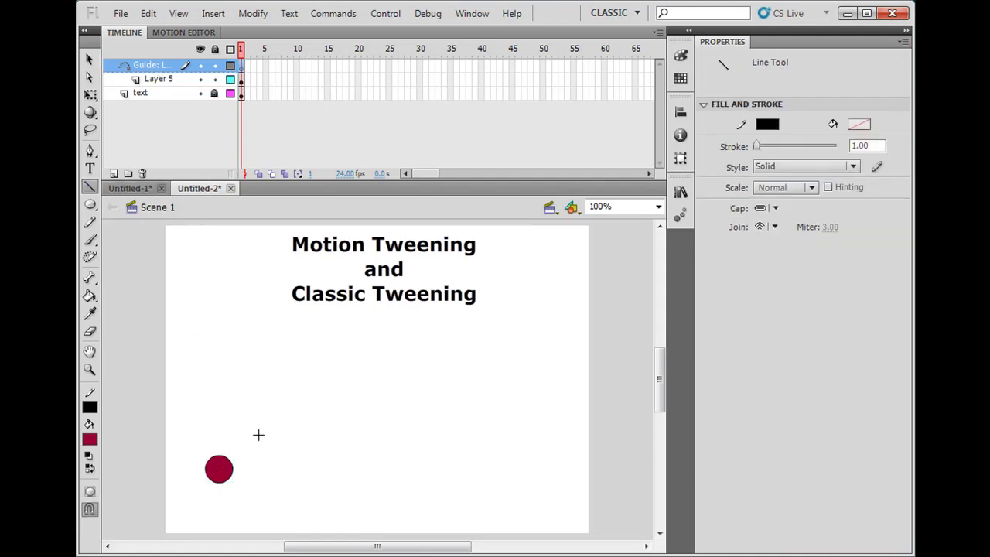
drag(218, 424, 416, 424)
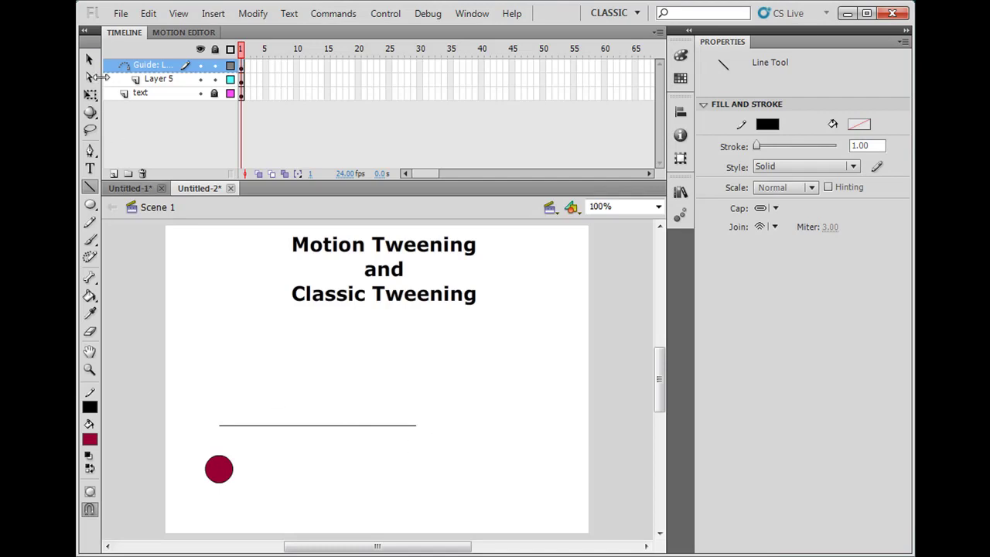
click(89, 61)
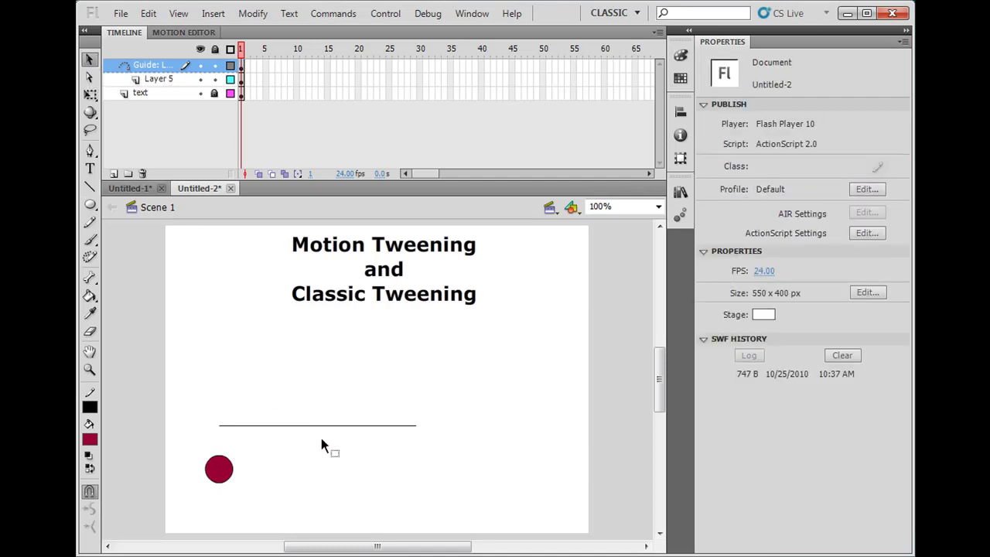
drag(315, 425, 321, 323)
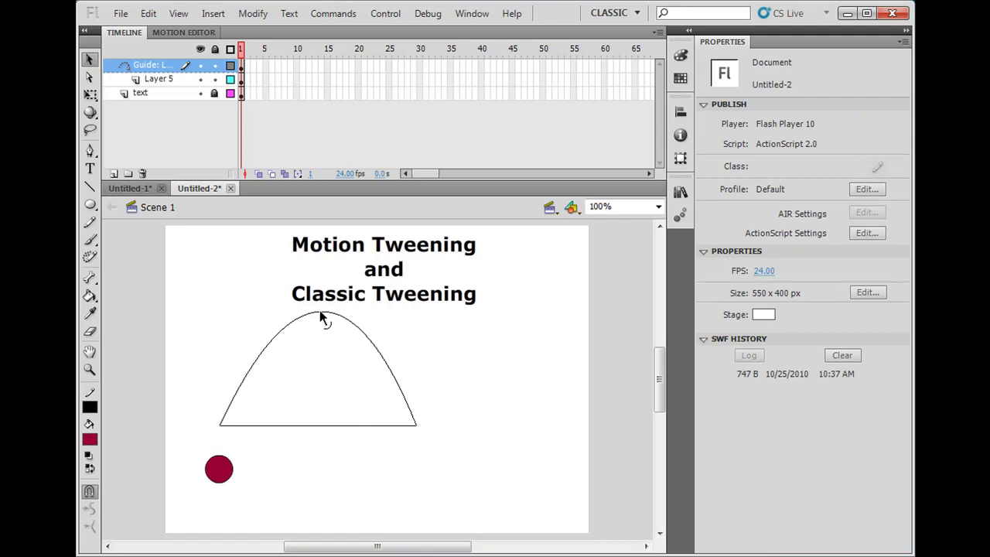
key(ctrl+z)
key(ctrl+y)
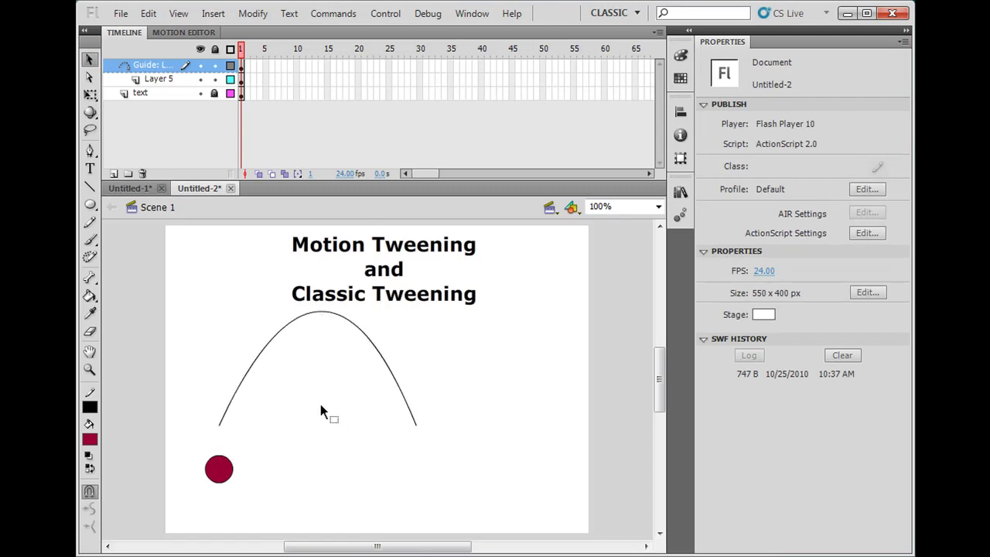
click(323, 310)
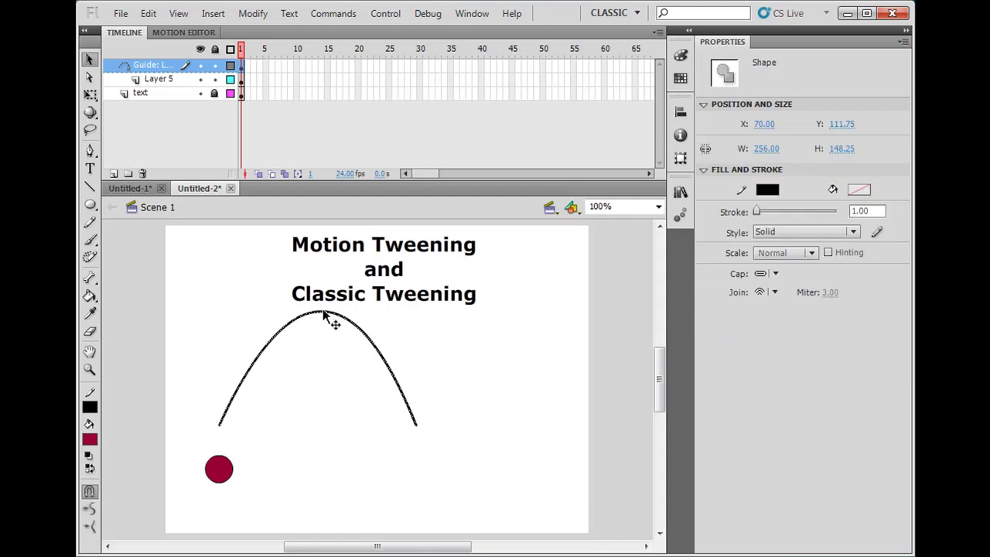
drag(325, 314, 295, 357)
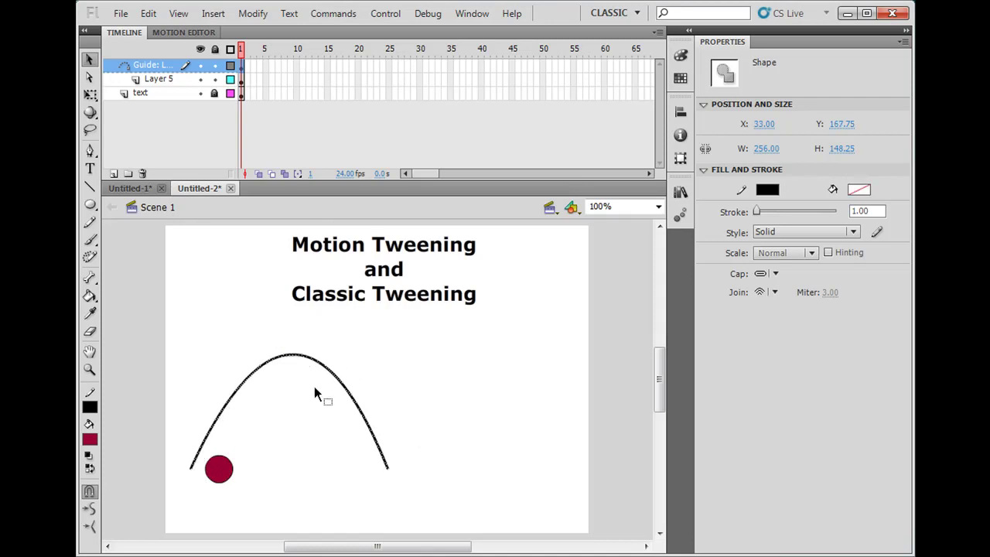
click(333, 443)
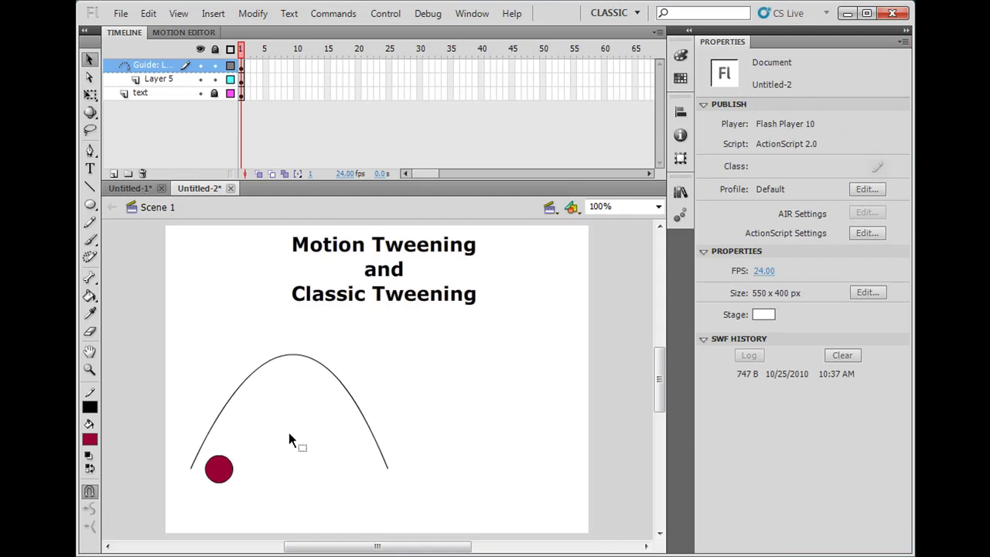
Snap the ball to the arch's left end on frame 1 and apply a Classic Tween to Layer 5
click(173, 84)
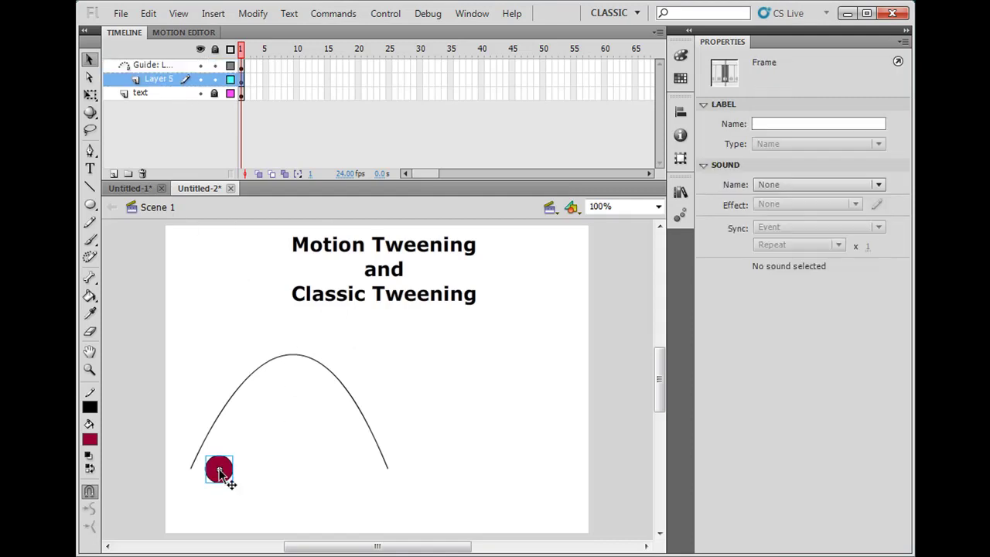
drag(218, 470, 195, 470)
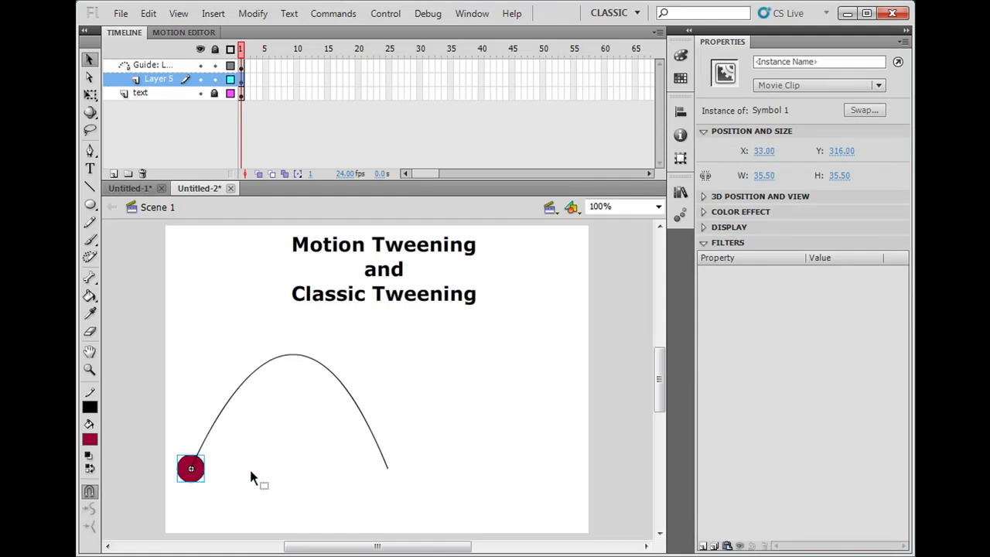
click(242, 80)
click(213, 14)
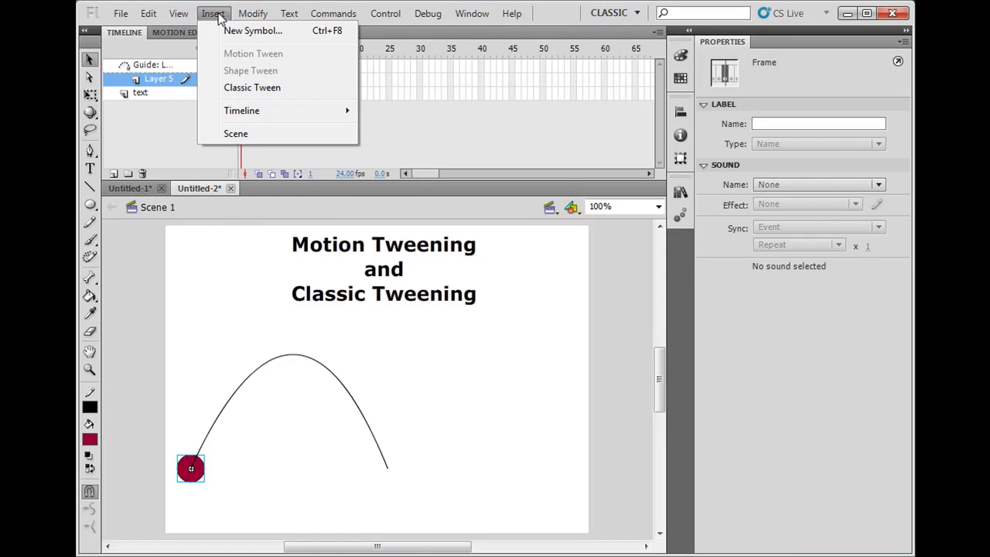
click(242, 88)
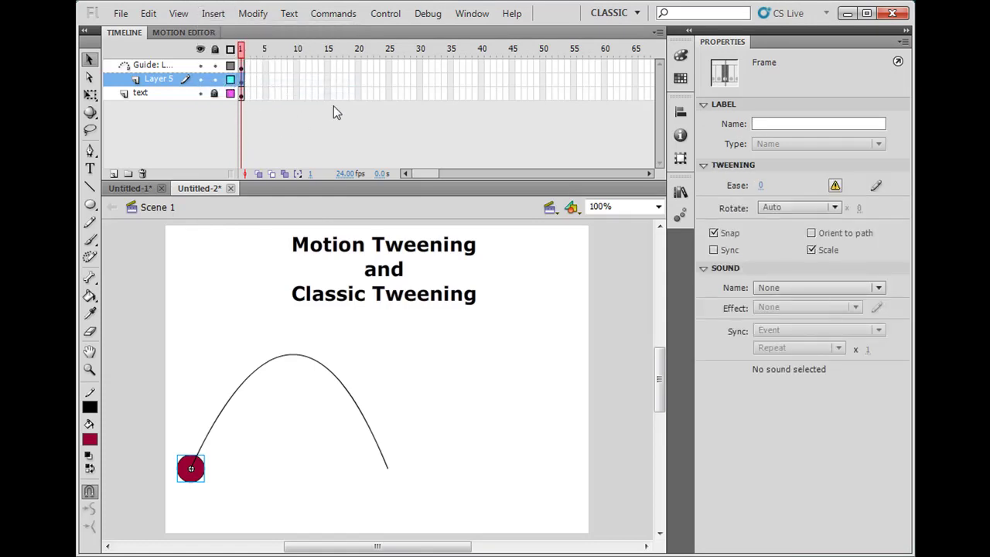
Extend the guide layer through frame 20 with F5, then select frame 20 of Layer 5
click(358, 67)
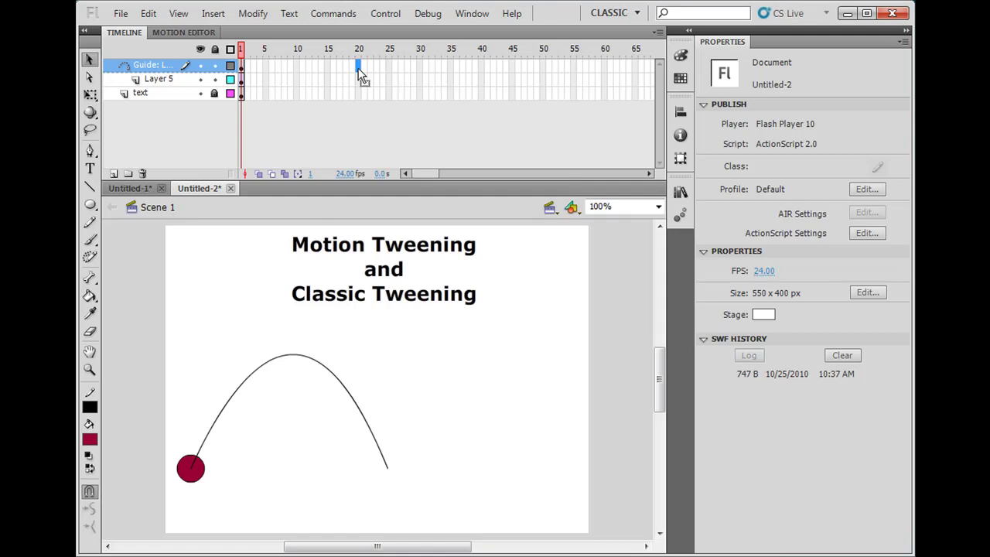
key(F5)
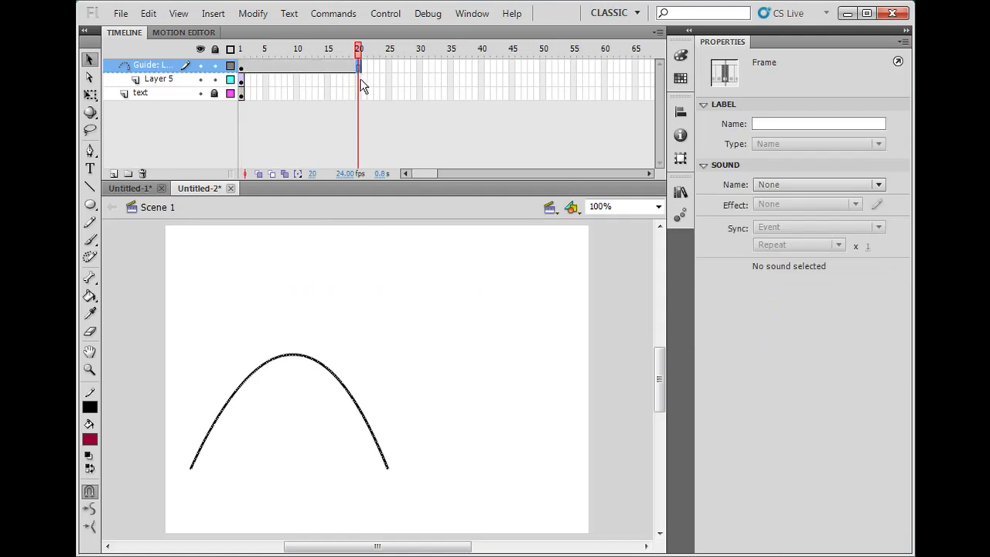
click(359, 79)
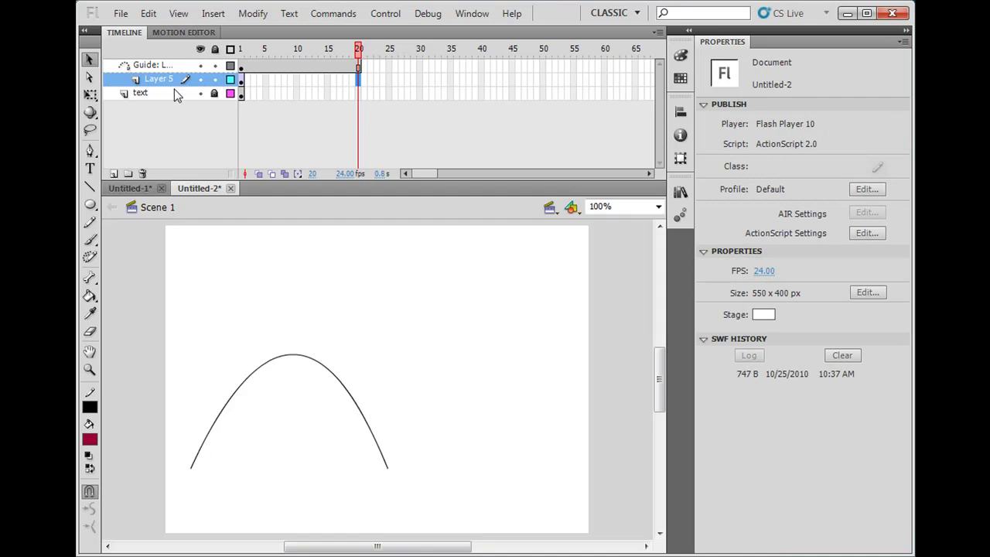
right_click(359, 80)
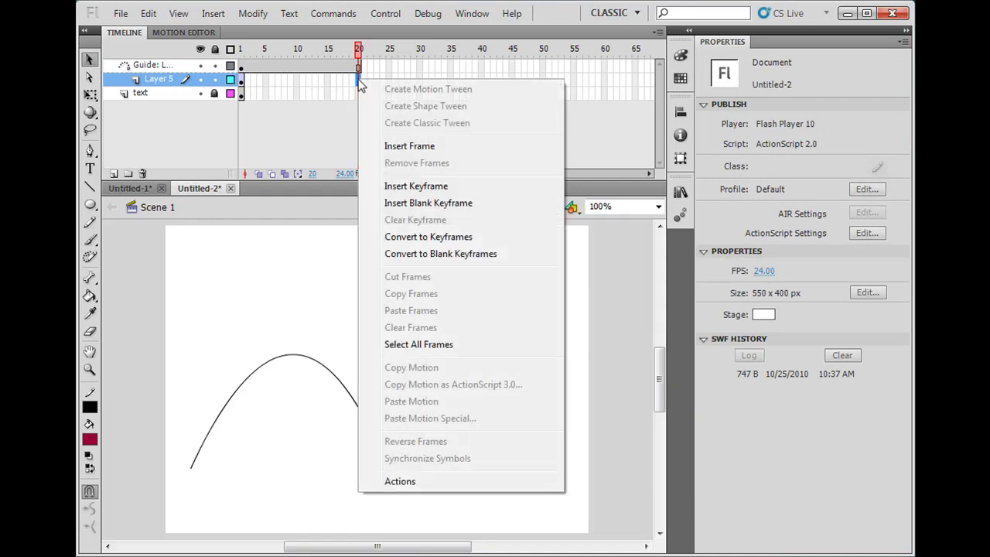
Insert a keyframe at frame 20 on Layer 5, move the ball along the arc, and enable Snap to Objects
click(416, 186)
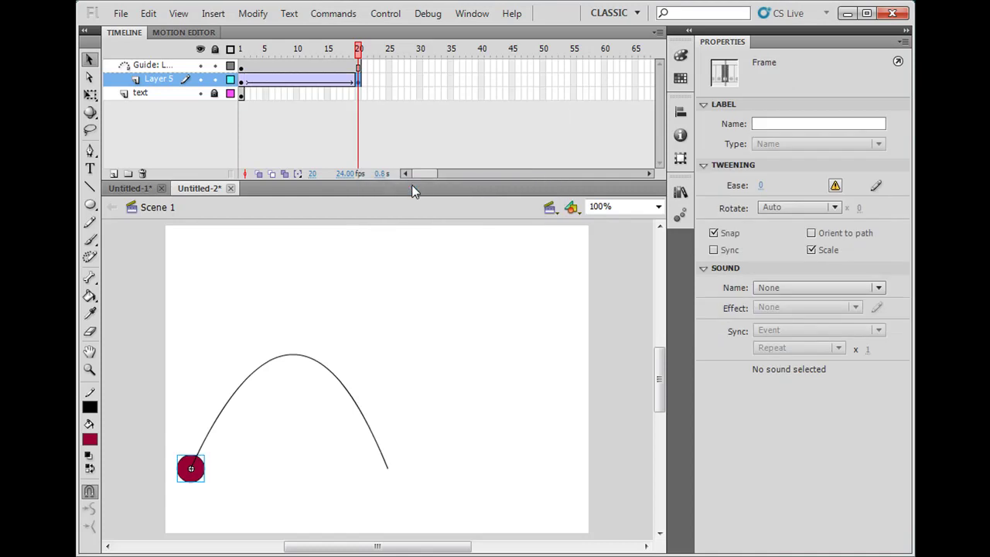
drag(193, 479, 367, 435)
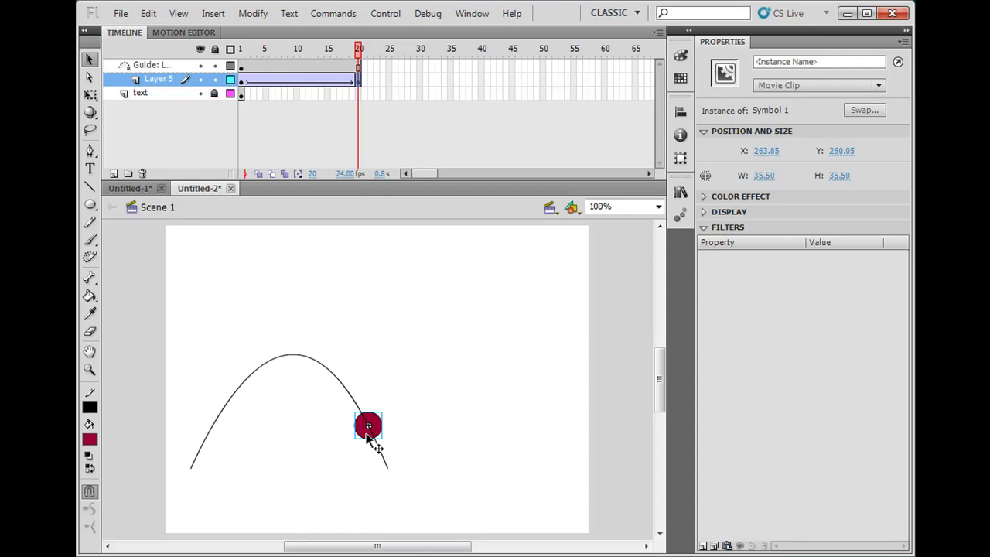
click(90, 492)
click(241, 82)
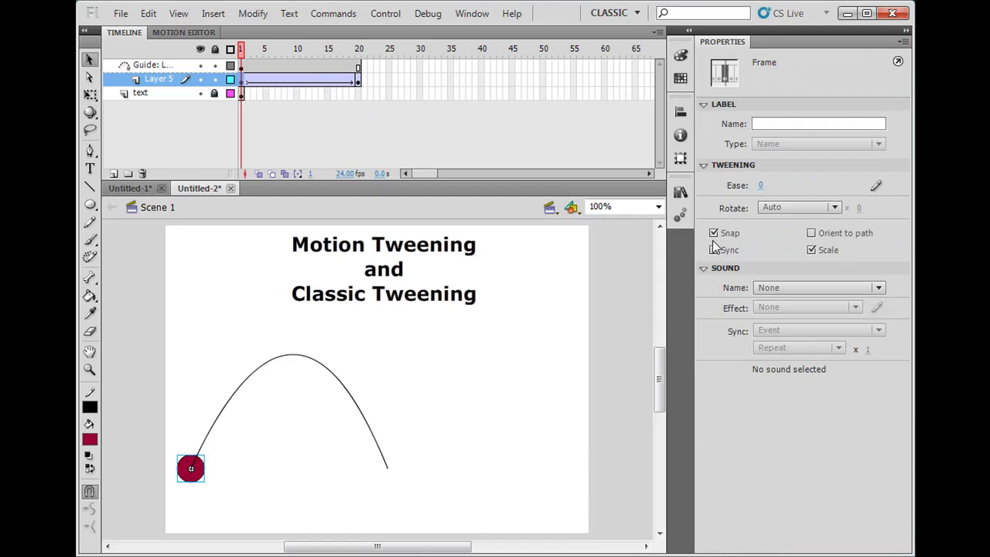
drag(241, 49, 371, 77)
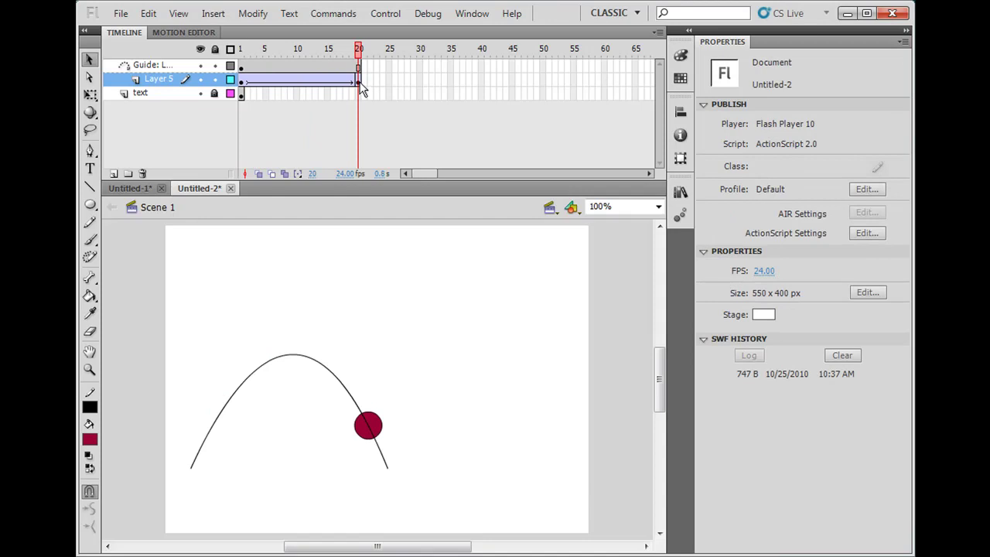
Snap the frame-20 ball onto the arc's right end and preview the animation
click(360, 83)
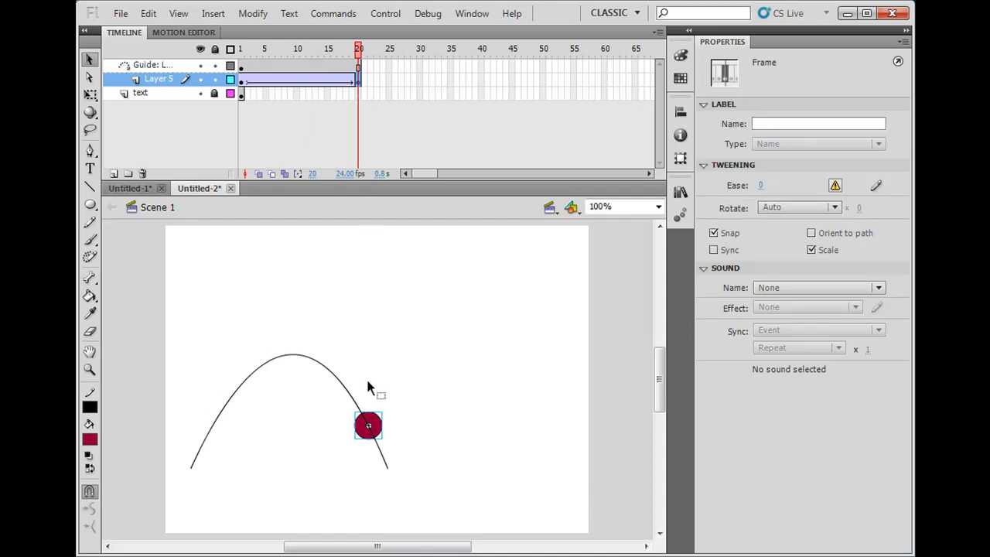
drag(374, 427, 408, 470)
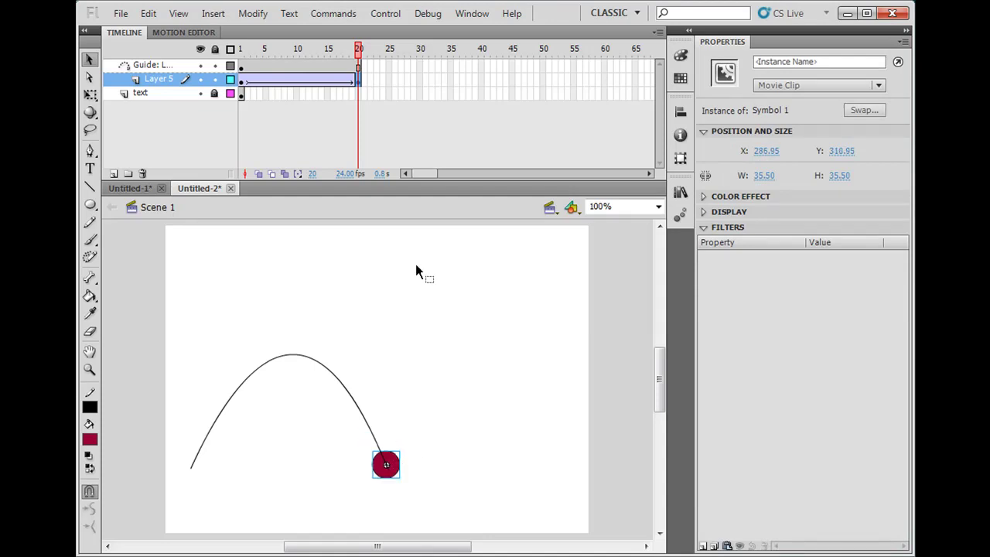
click(306, 50)
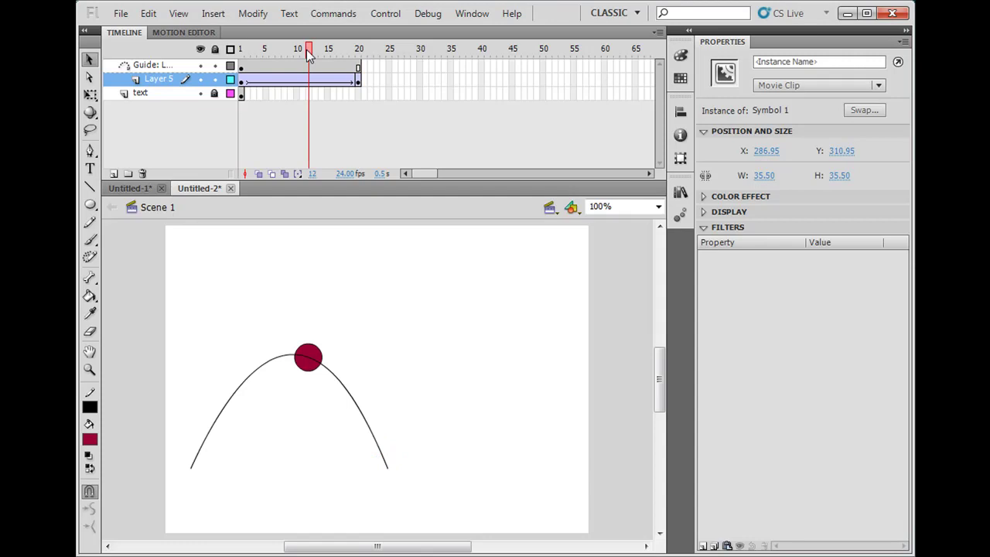
drag(306, 49, 360, 66)
key(Return)
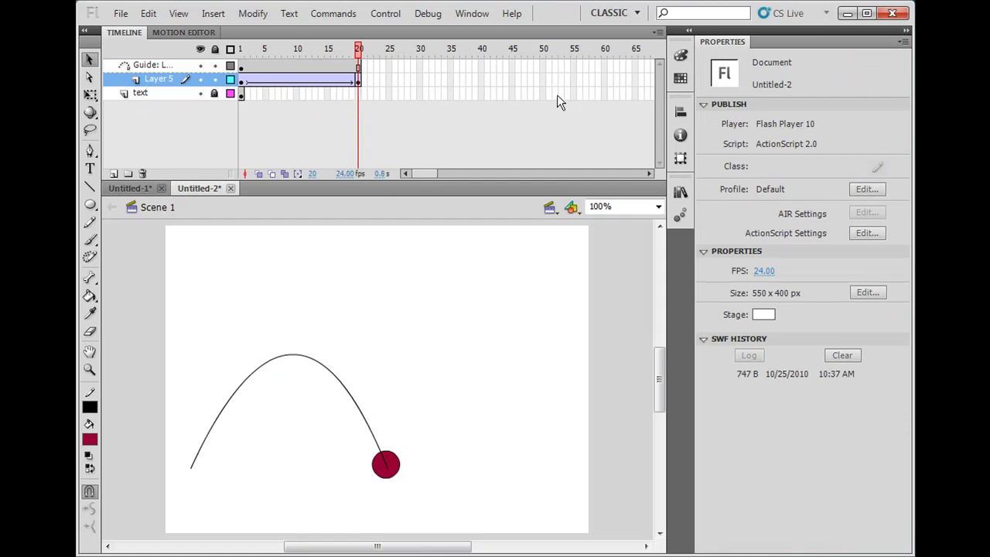
Extend the text layer to frame 20 and play the animation
click(358, 92)
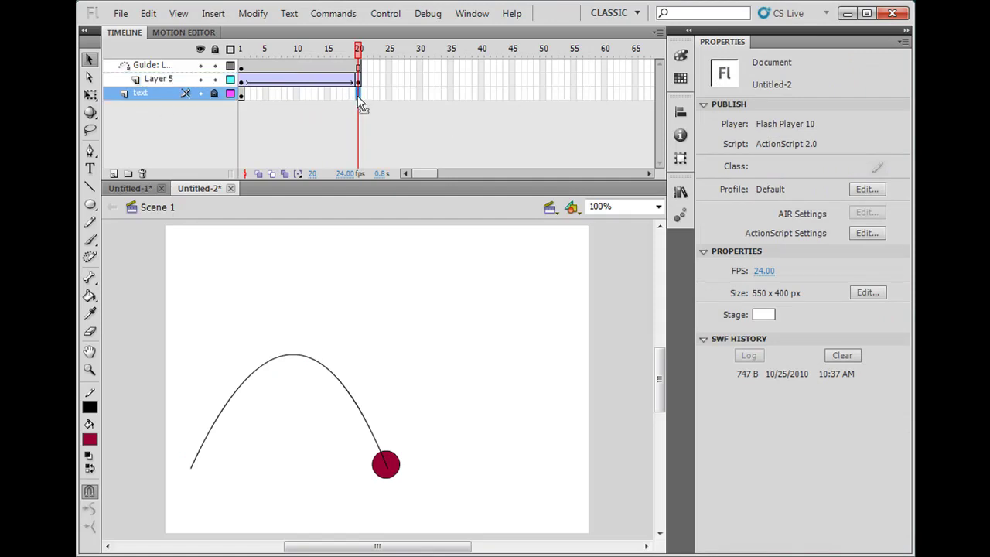
key(F5)
key(Return)
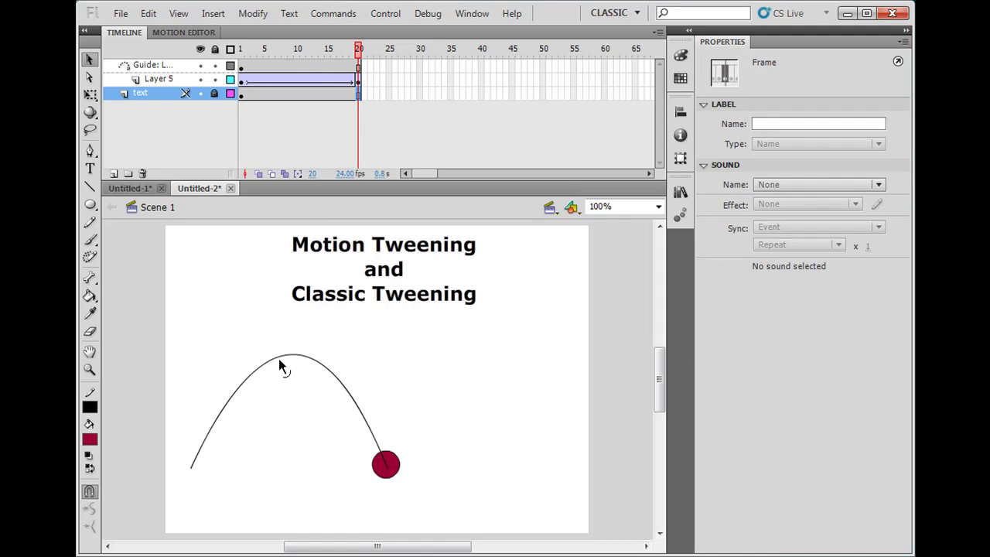
Test the movie in Flash Professional, then close the test window
click(385, 14)
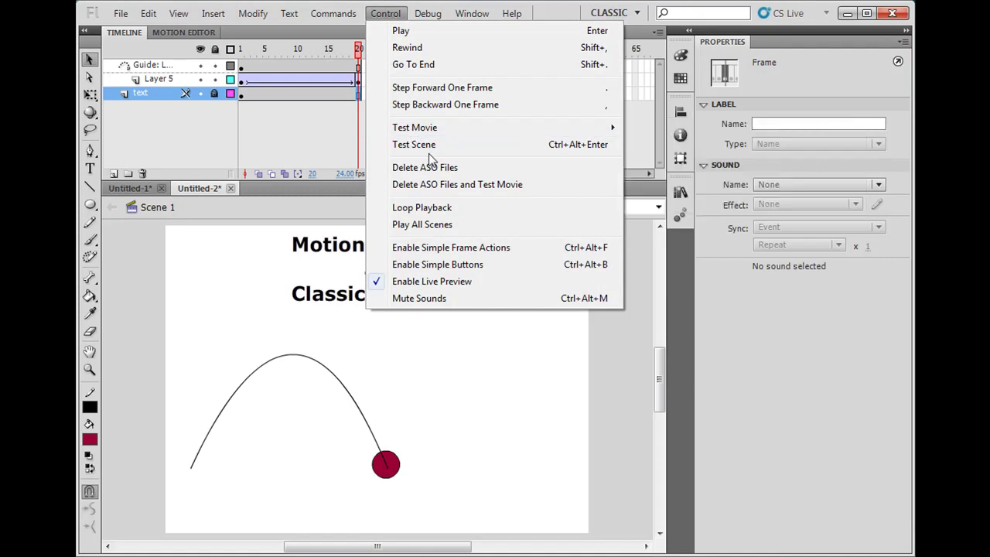
mouse_move(487, 132)
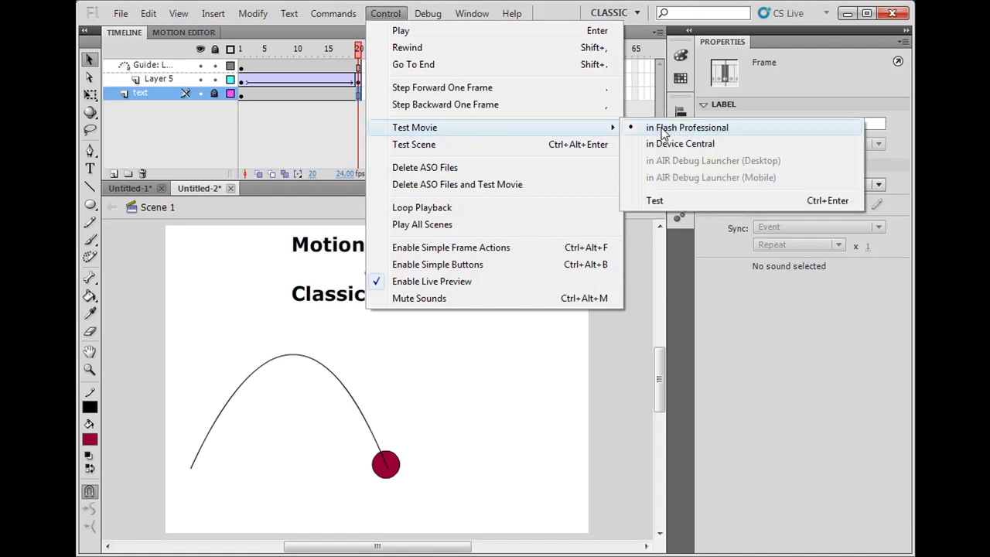
click(663, 130)
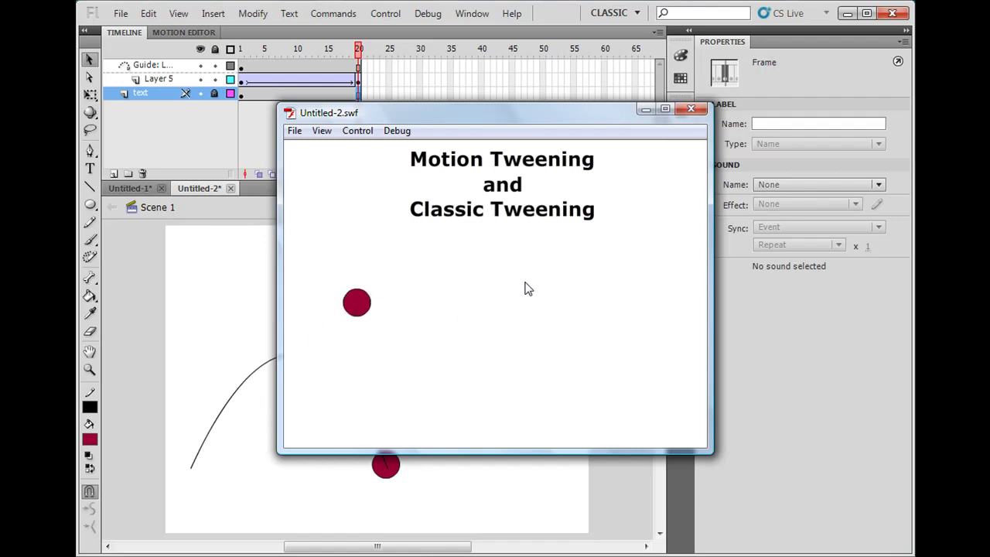
click(691, 111)
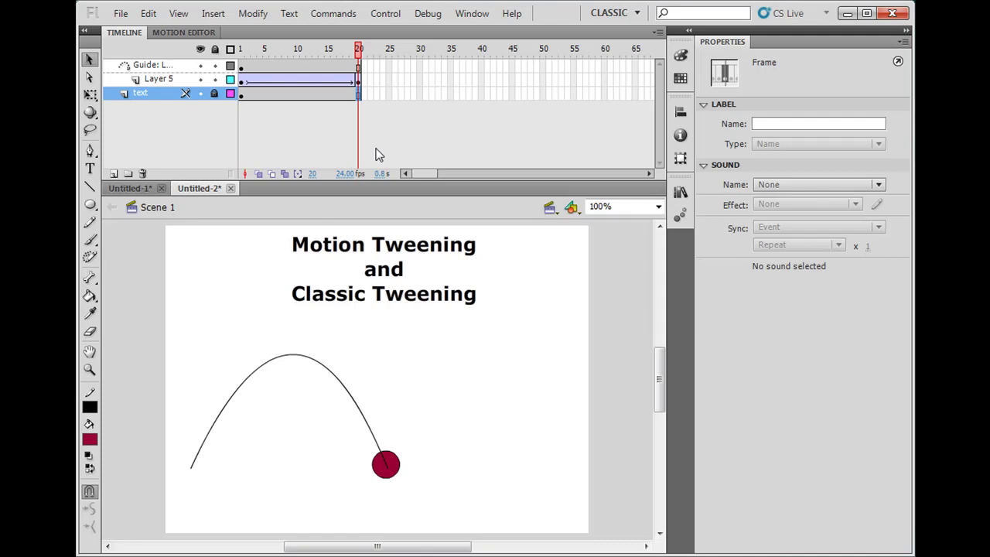
Move the frame-20 ball to the arc's top and set the tween's ease to 60 out
click(358, 82)
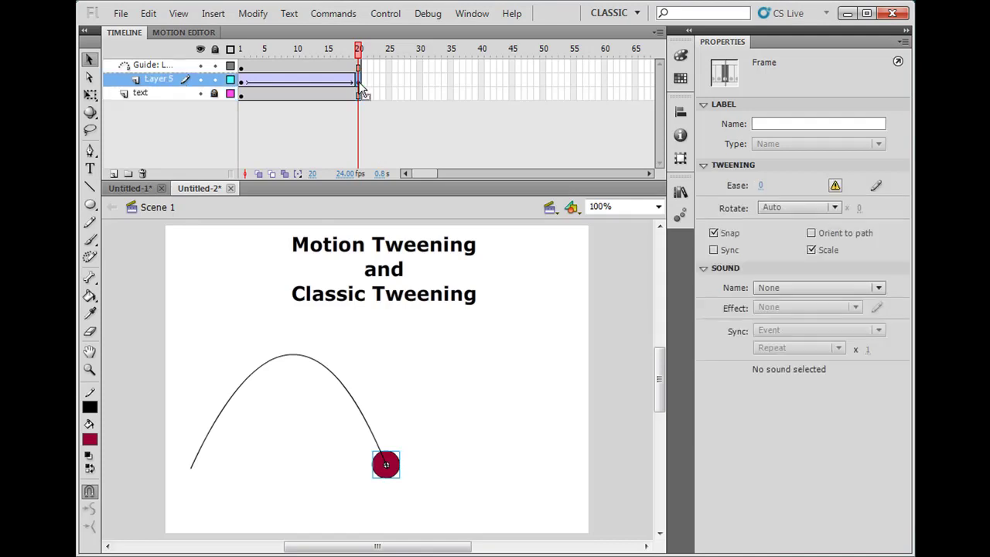
drag(394, 470, 302, 358)
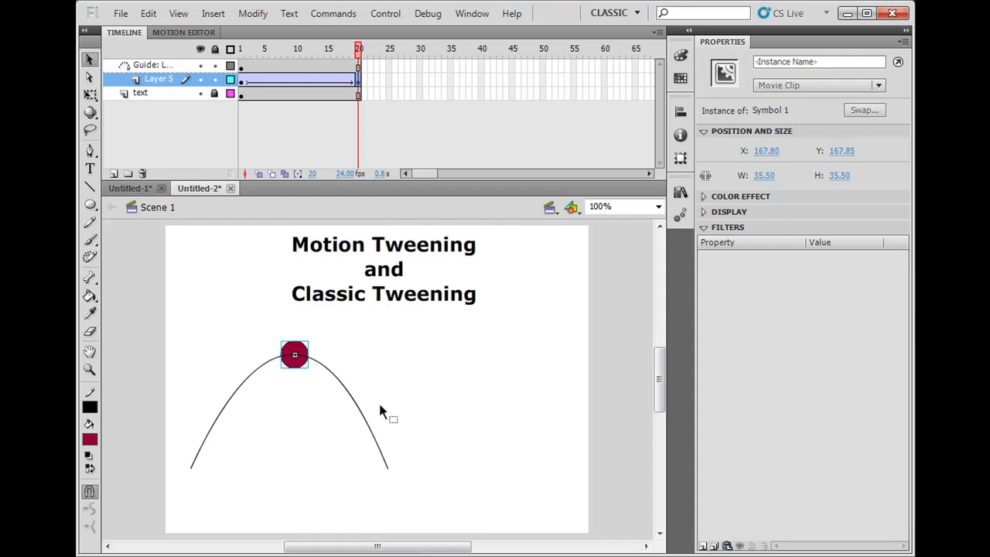
click(243, 83)
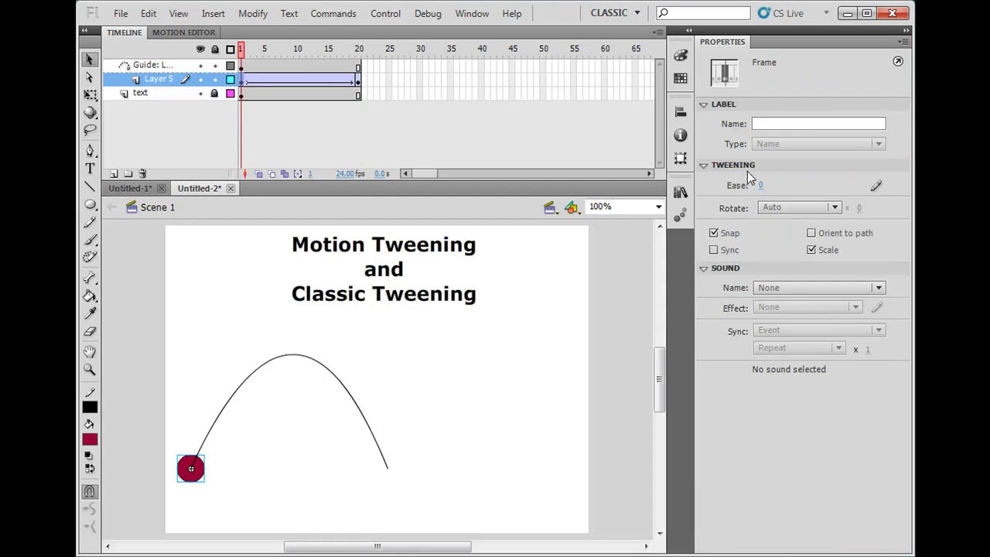
drag(761, 189, 787, 186)
click(248, 50)
drag(255, 51, 371, 62)
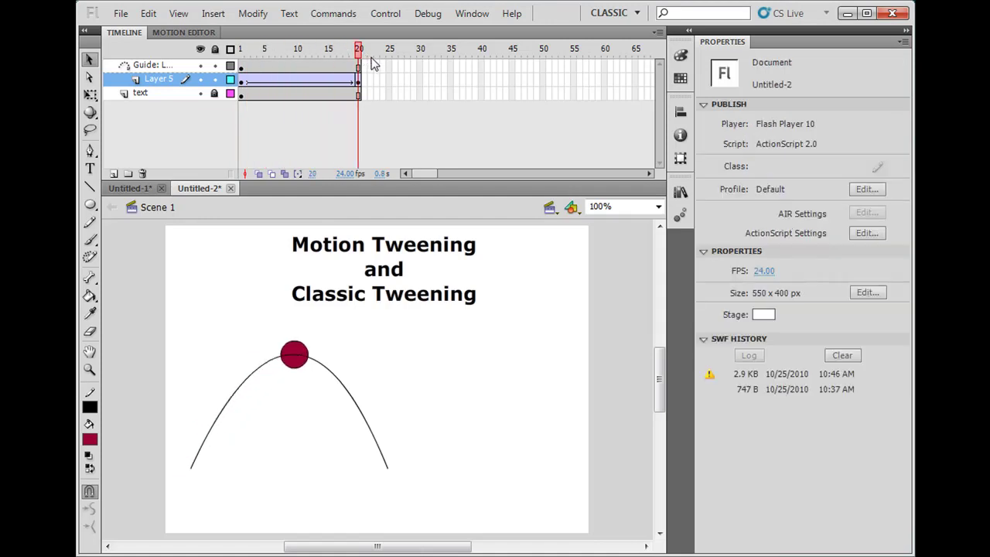
Extend the guide layer to frame 40 with Insert Frame
click(481, 66)
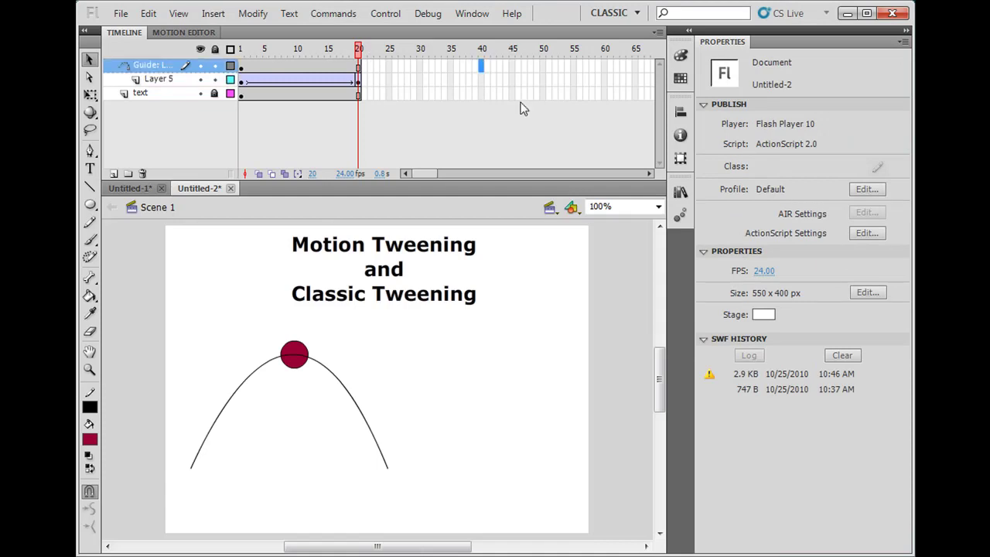
right_click(481, 68)
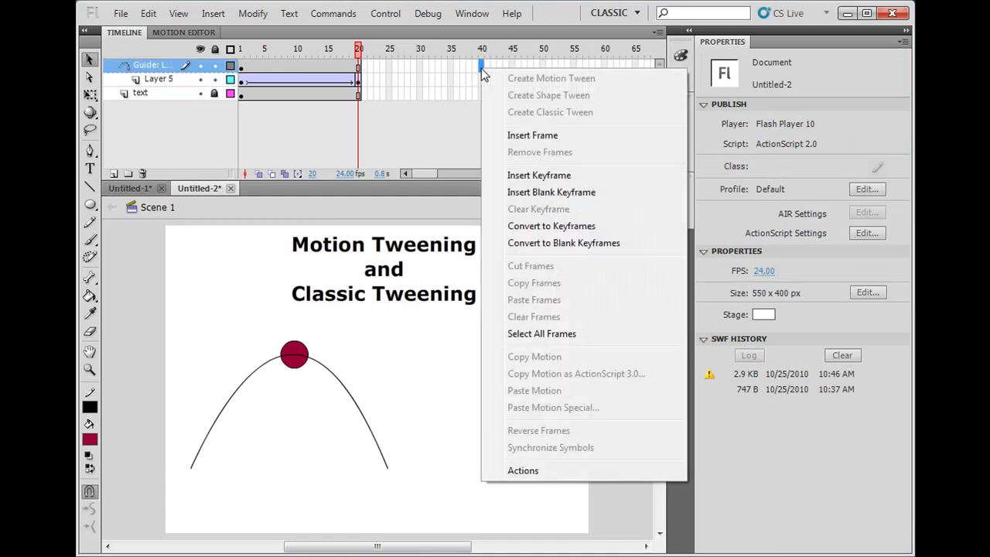
click(530, 137)
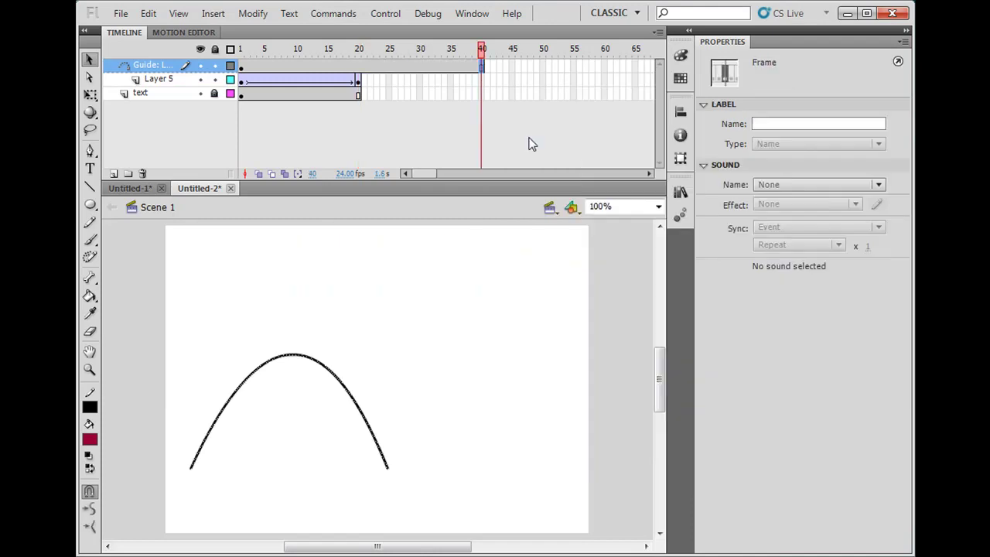
Add a keyframe at frame 40 on the ball's layer and move the ball to the arc's right end
click(481, 80)
right_click(482, 81)
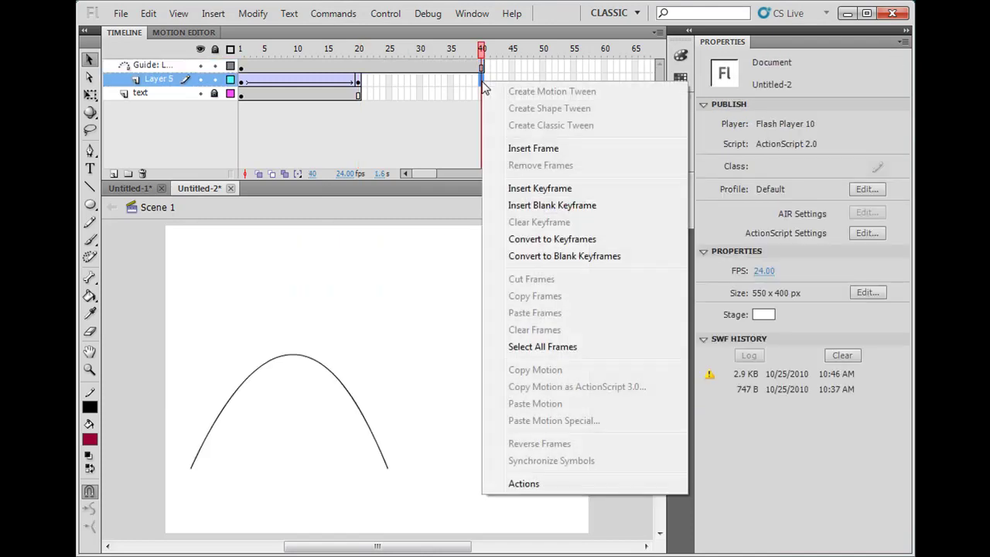
click(526, 190)
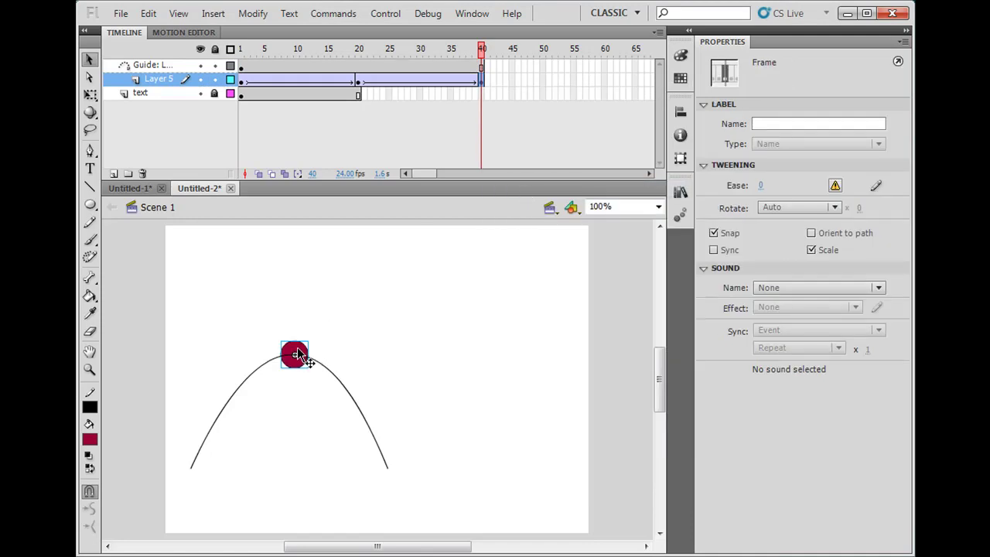
drag(303, 349, 399, 462)
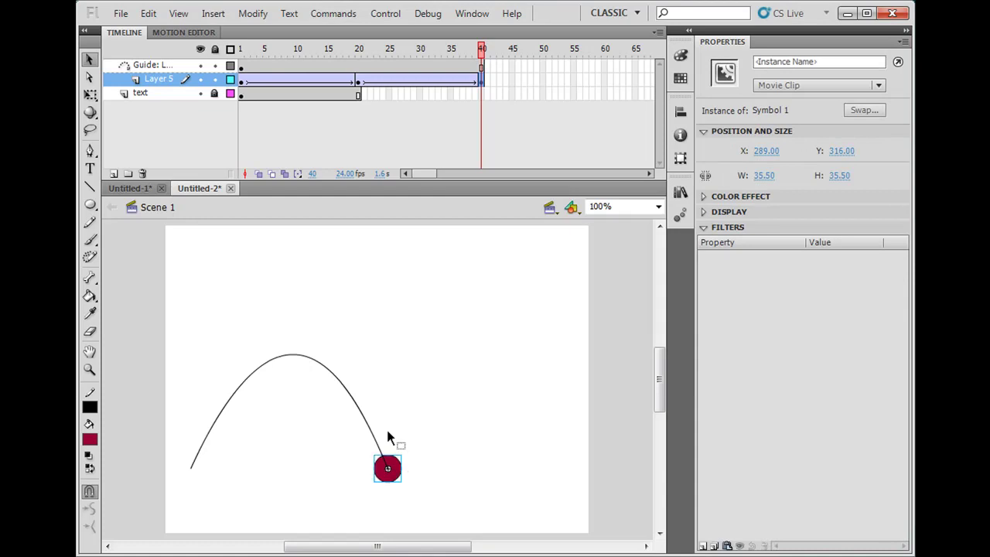
Extend the title text layer to frame 40 so the text stays visible
click(480, 98)
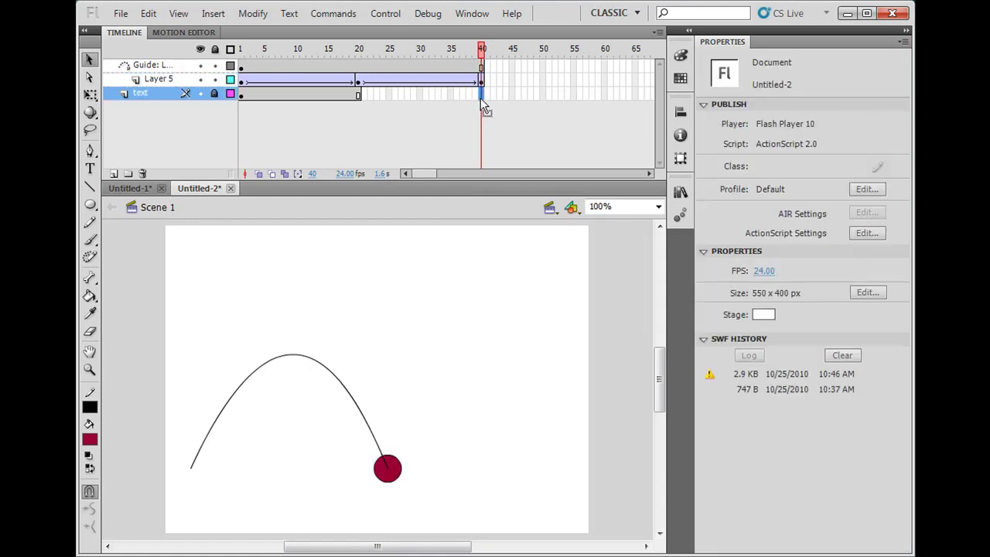
right_click(480, 97)
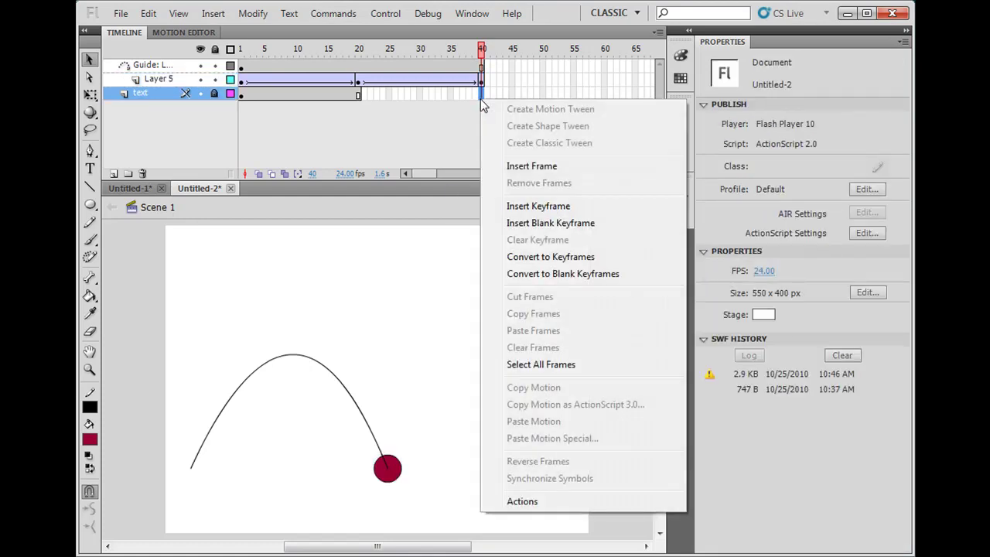
click(534, 166)
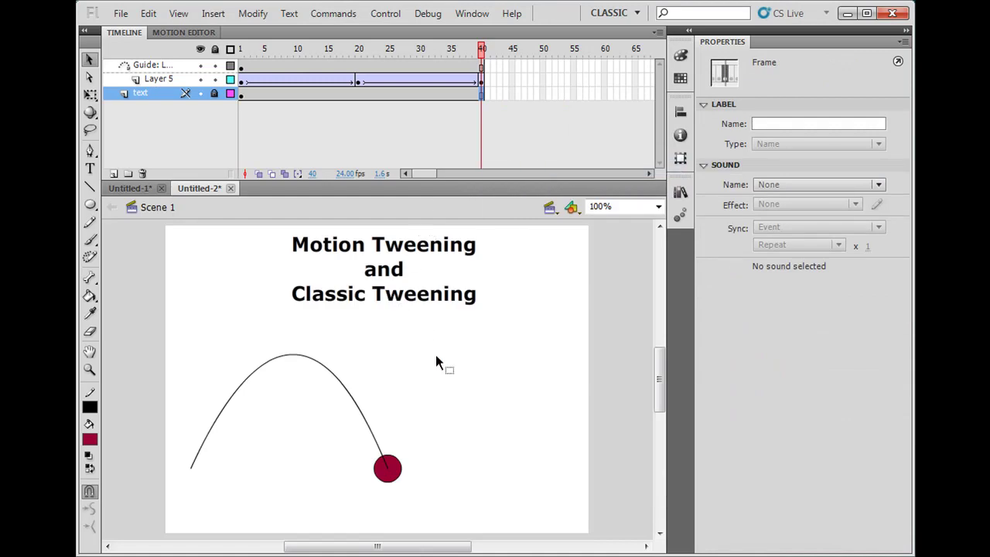
Set the ball tween's ease to -15 at frame 20, scrub frames 20–40, and test the movie with Ctrl+Enter
click(358, 82)
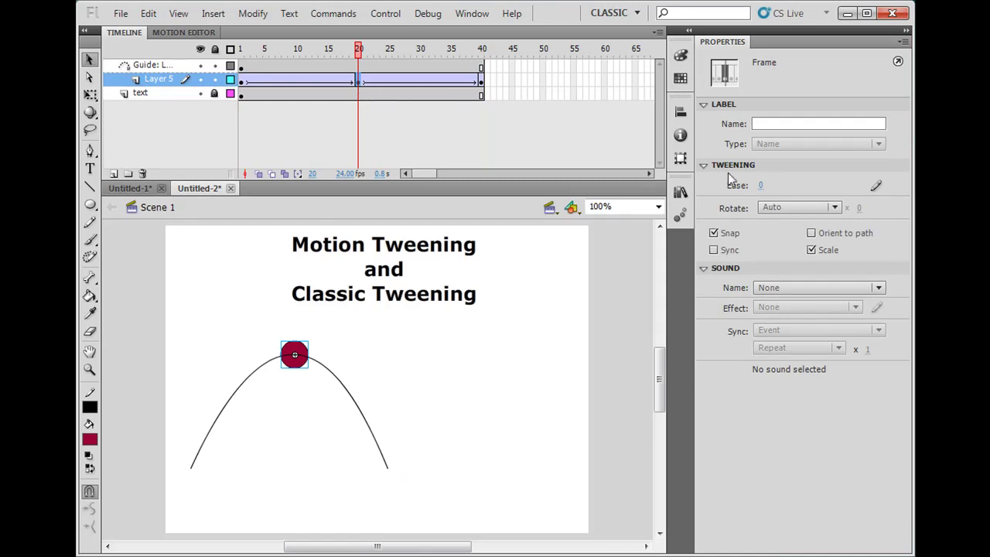
drag(761, 191, 747, 187)
drag(359, 54, 232, 68)
key(ctrl+Return)
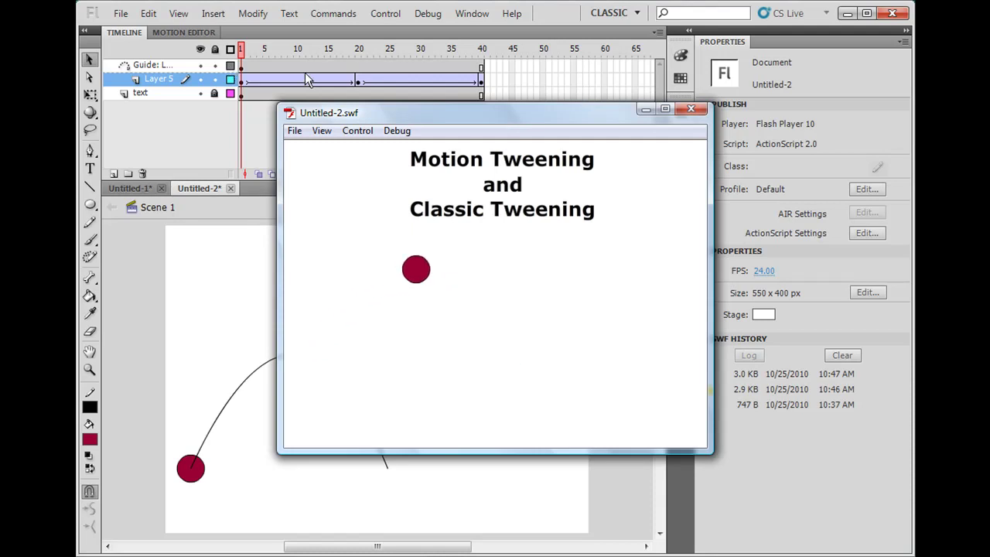
Set the ball tween's ease to -100 at frame 20 and run a test movie
click(691, 108)
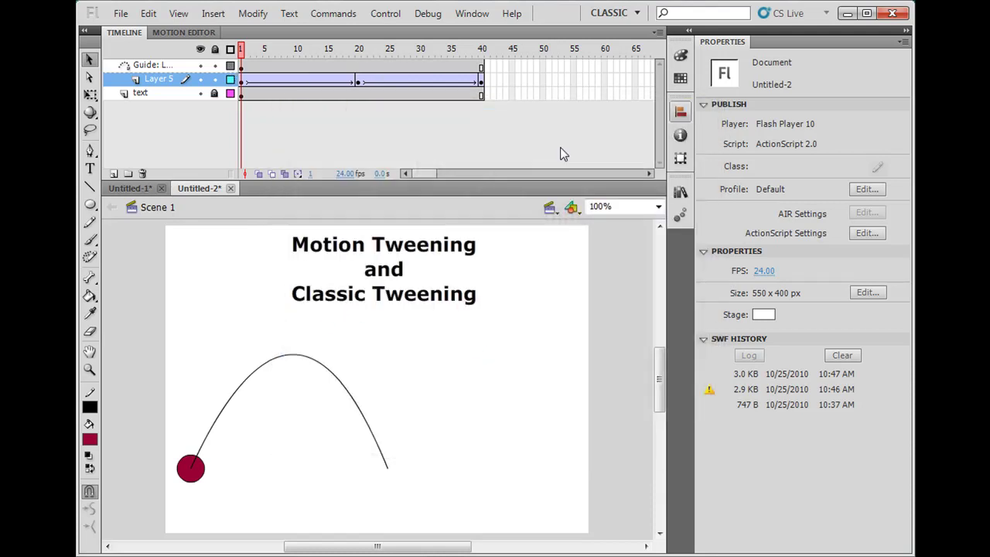
click(358, 81)
drag(765, 188, 730, 194)
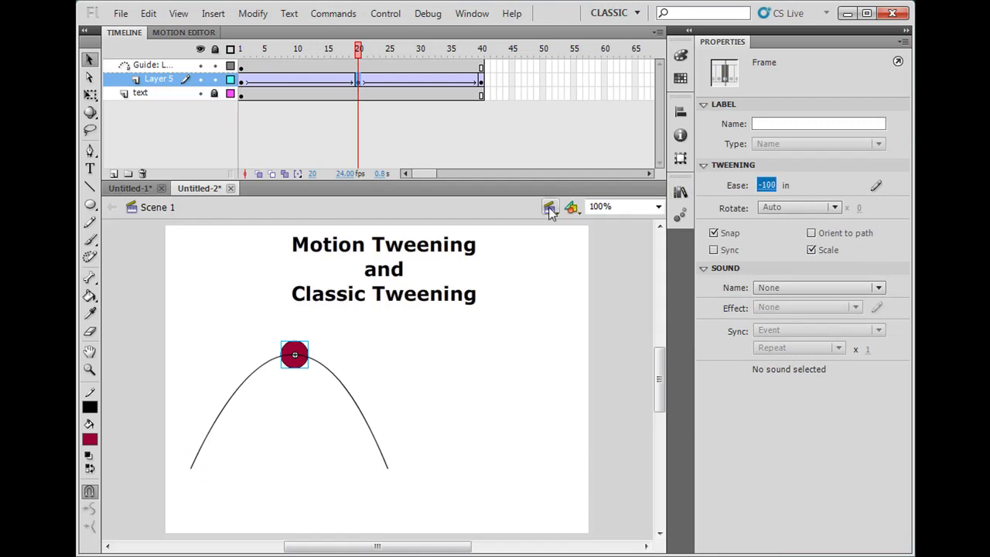
key(ctrl+Return)
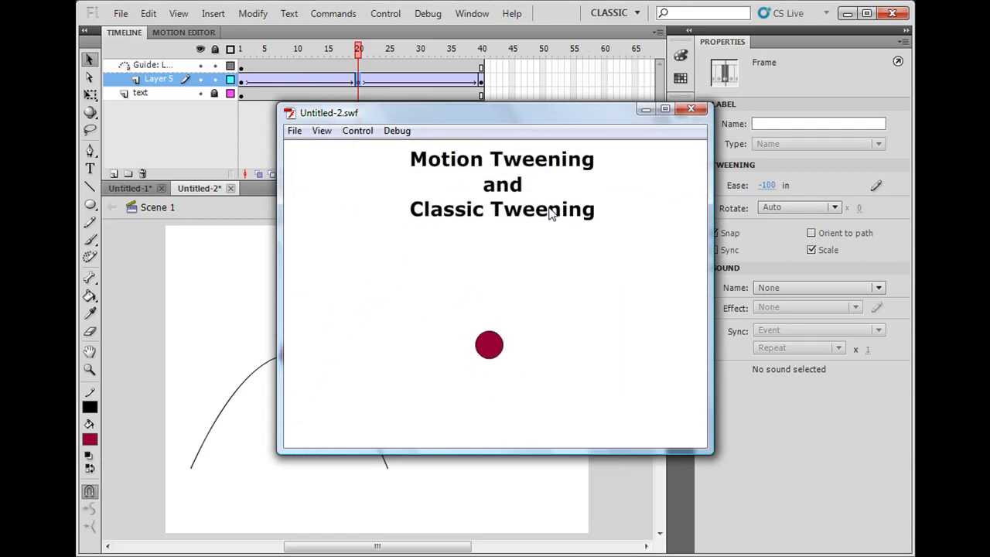
click(691, 109)
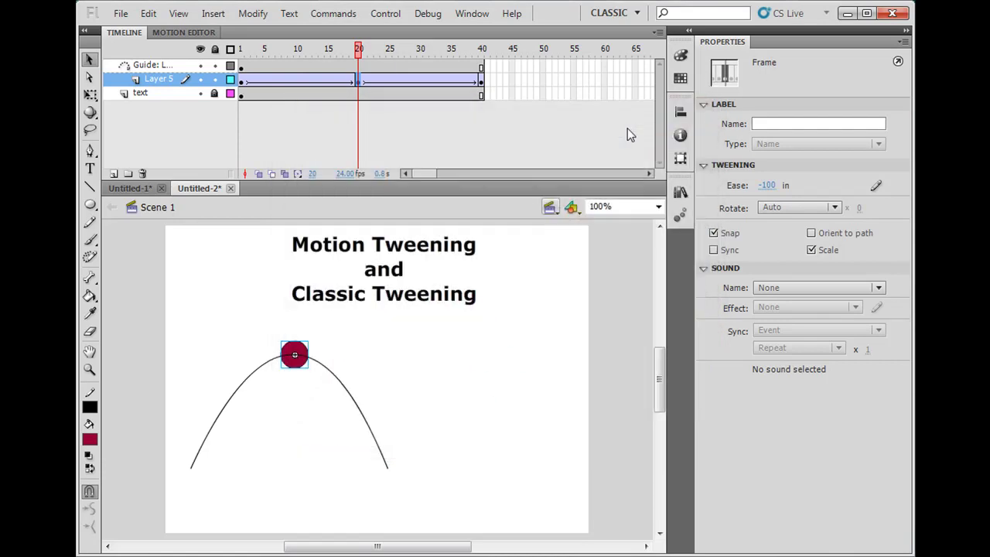
Scrub the animation between frames 19 and 26, then test the movie once more
mouse_move(368, 51)
mouse_down()
mouse_move(243, 51)
mouse_move(351, 51)
mouse_up()
drag(390, 87, 399, 93)
key(ctrl+Return)
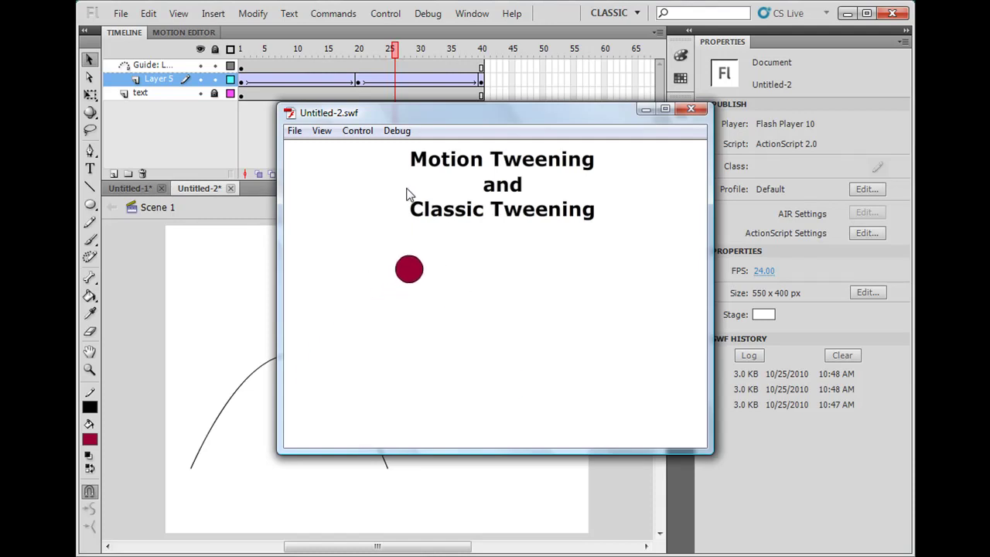
click(699, 109)
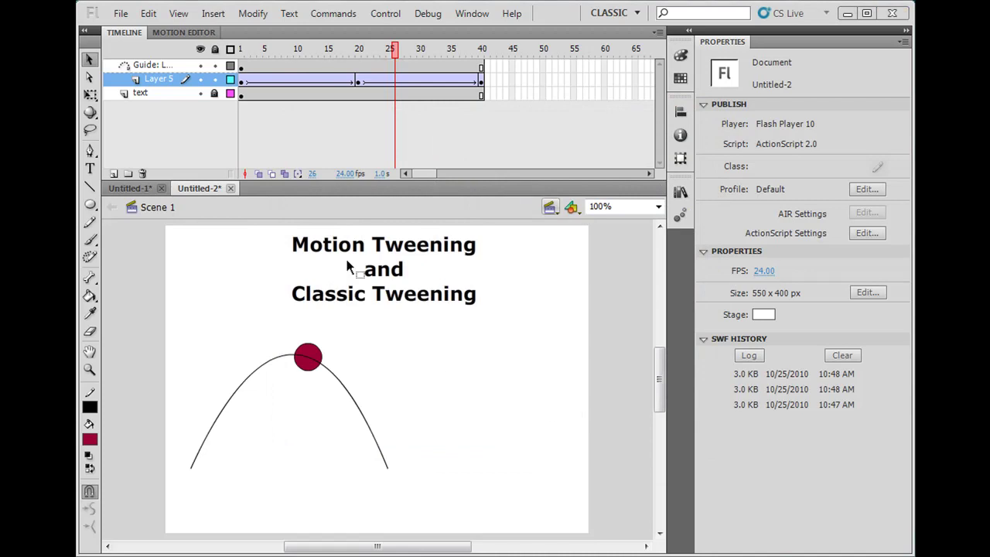
Hide the ball and guide layers and add a new layer on top
click(200, 79)
click(200, 65)
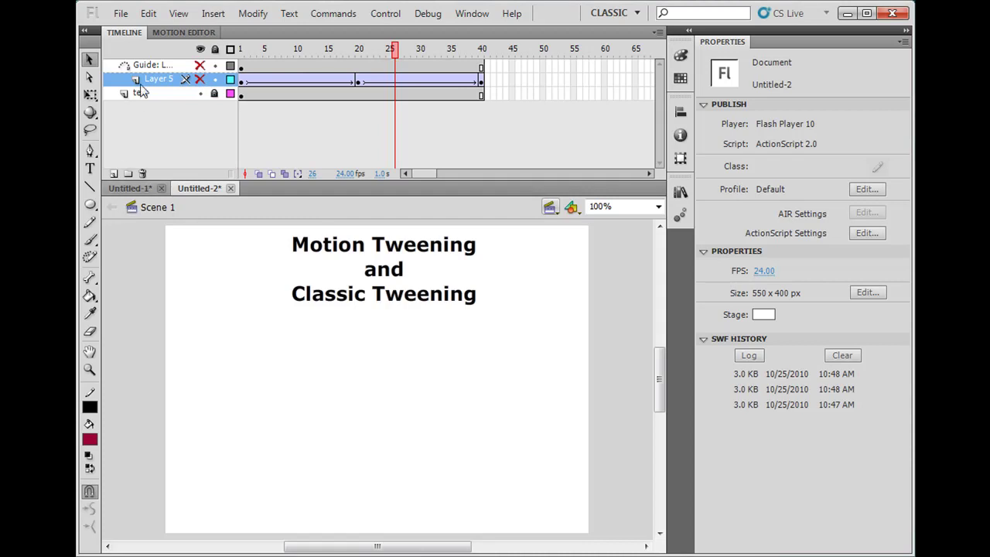
click(164, 64)
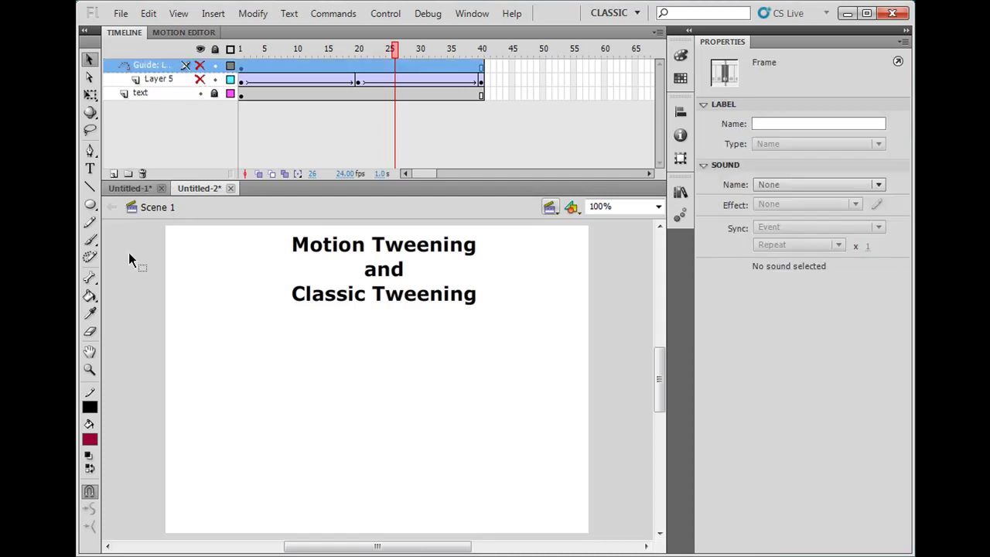
click(113, 174)
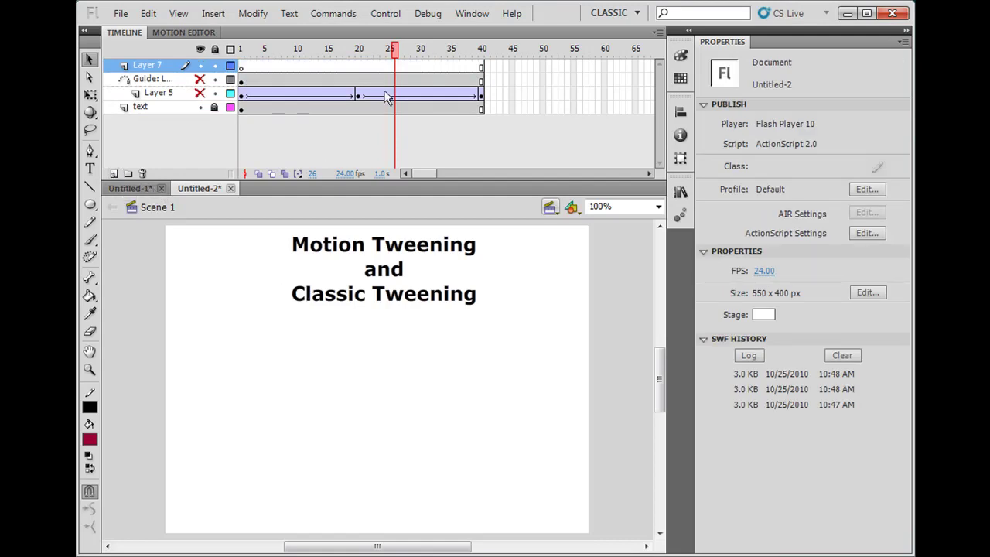
Drag a Symbol 1 instance from the Library to the stage's bottom-left
click(472, 13)
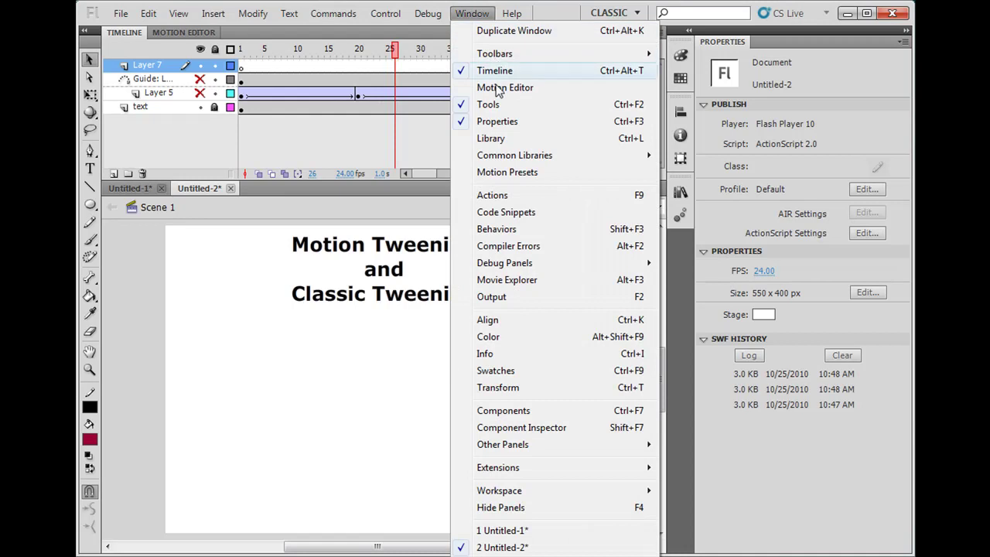
click(493, 137)
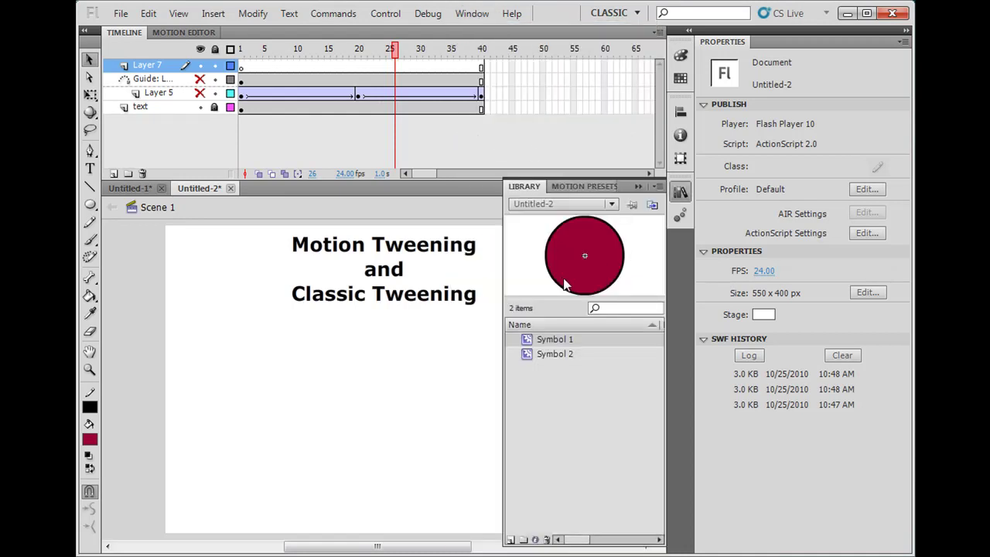
drag(576, 285, 209, 475)
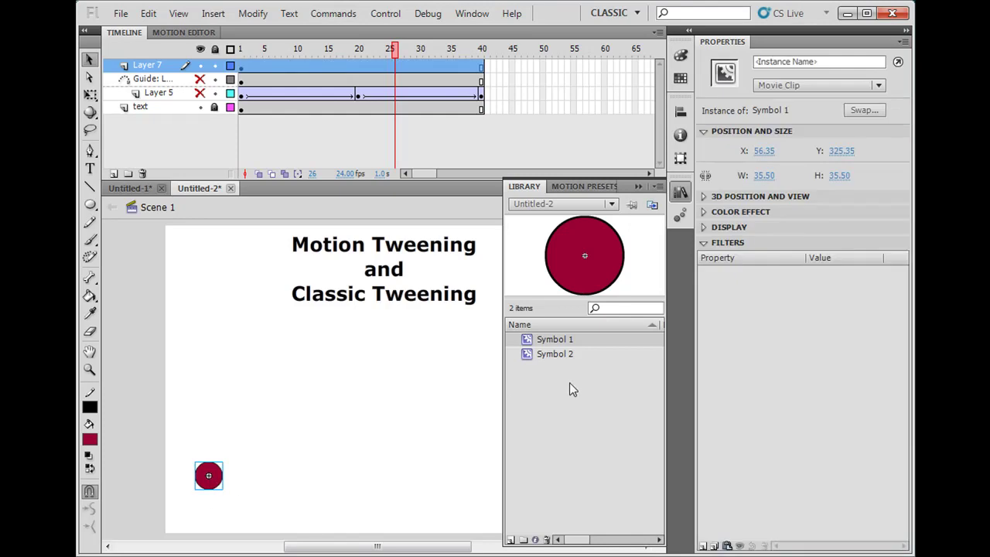
click(637, 186)
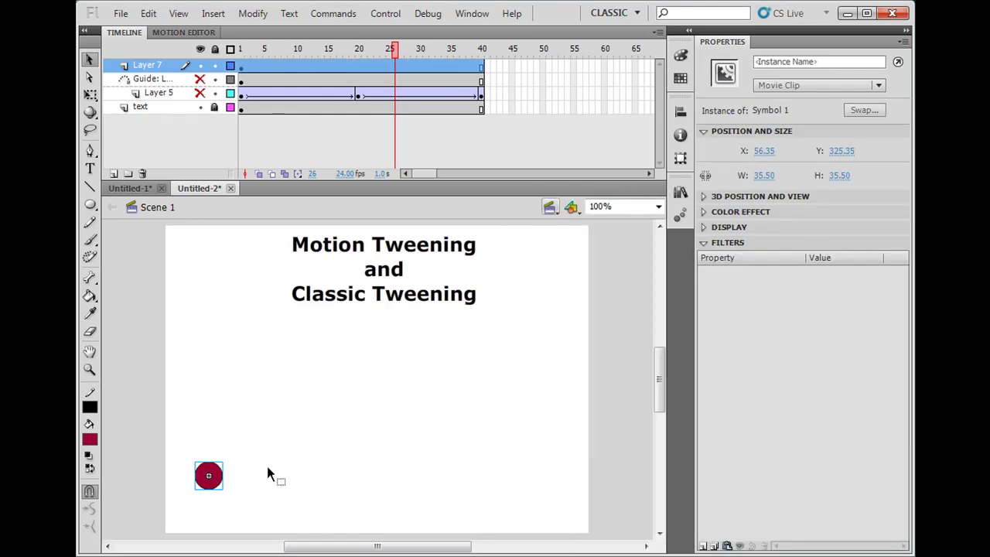
Insert a keyframe at frame 20 on Layer 7
click(359, 67)
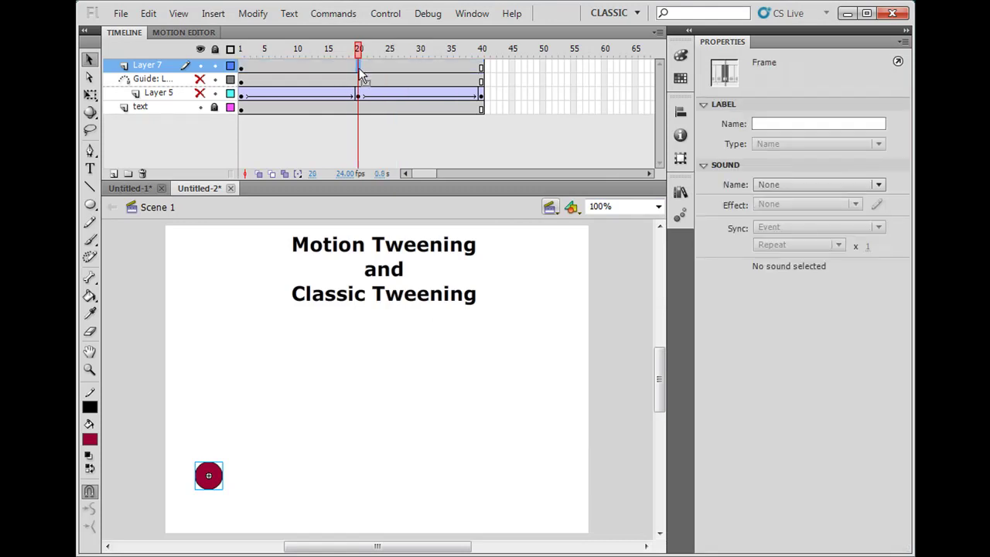
right_click(358, 68)
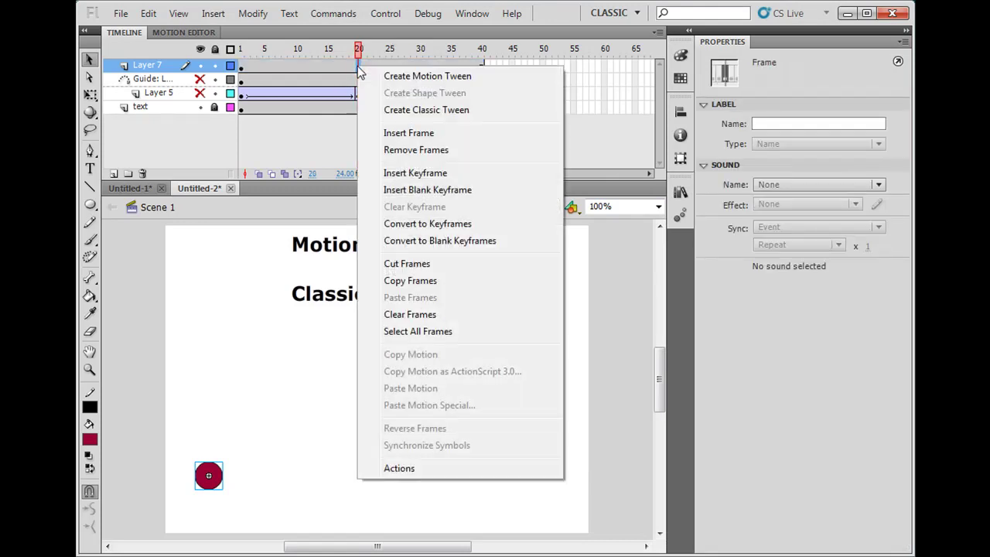
click(412, 172)
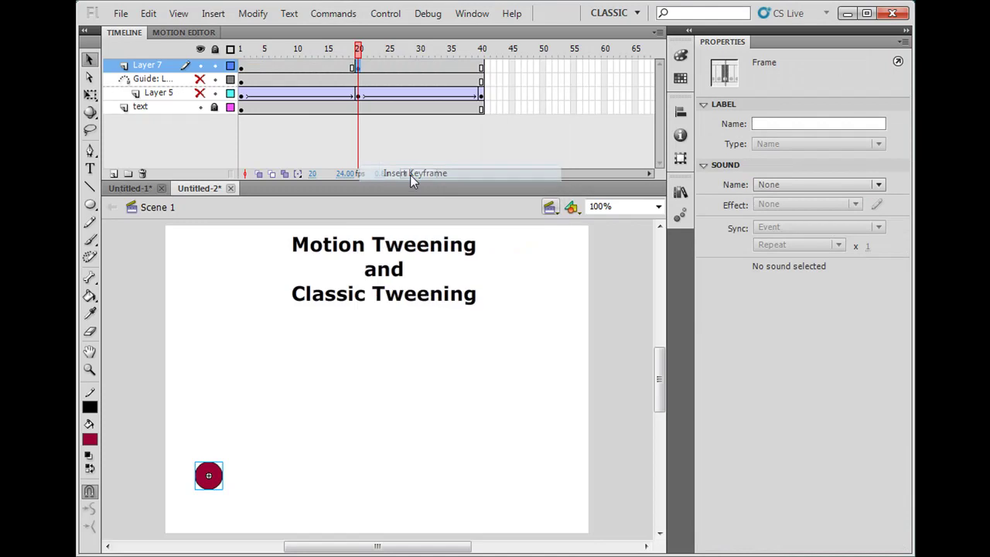
Apply Insert > Motion Tween to Layer 7 starting from frame 1
drag(361, 49, 242, 62)
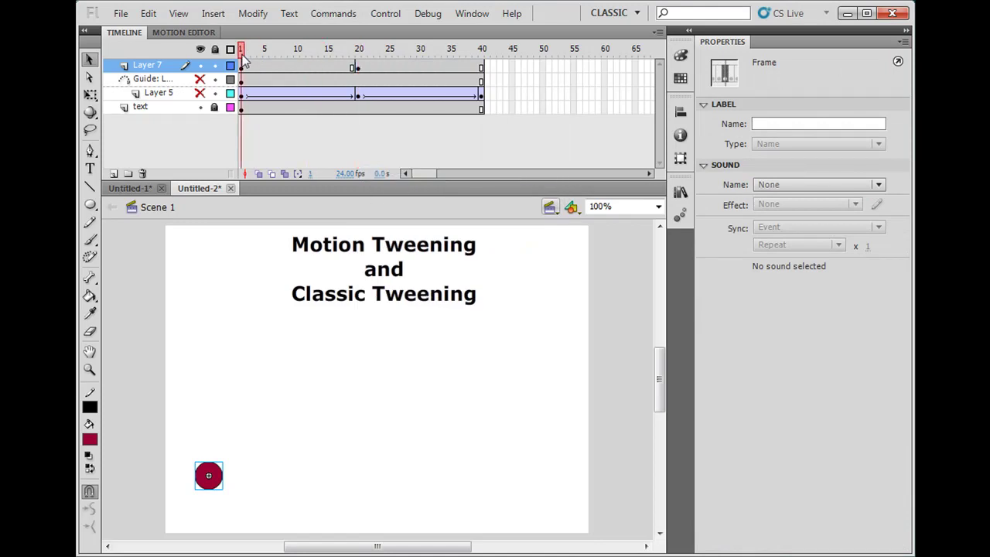
click(262, 243)
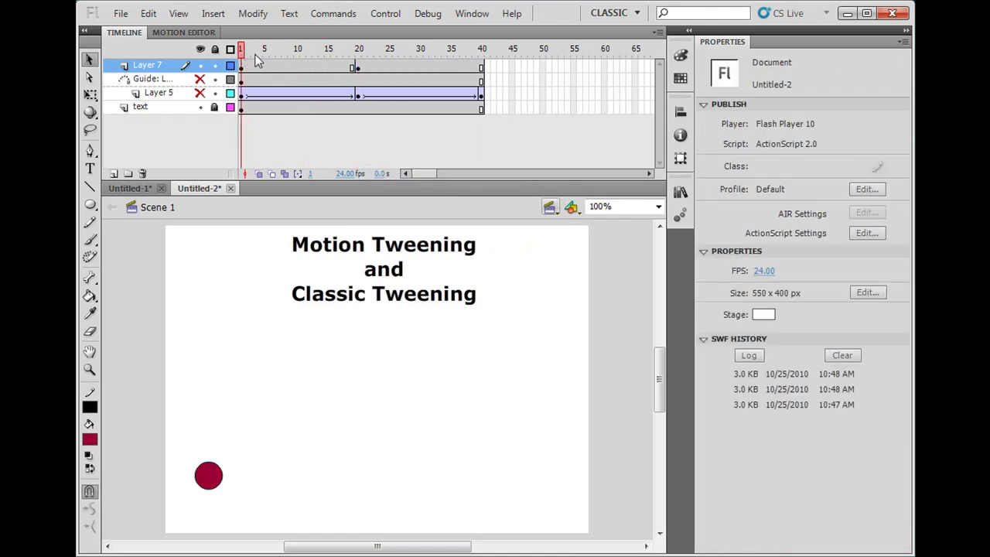
click(242, 68)
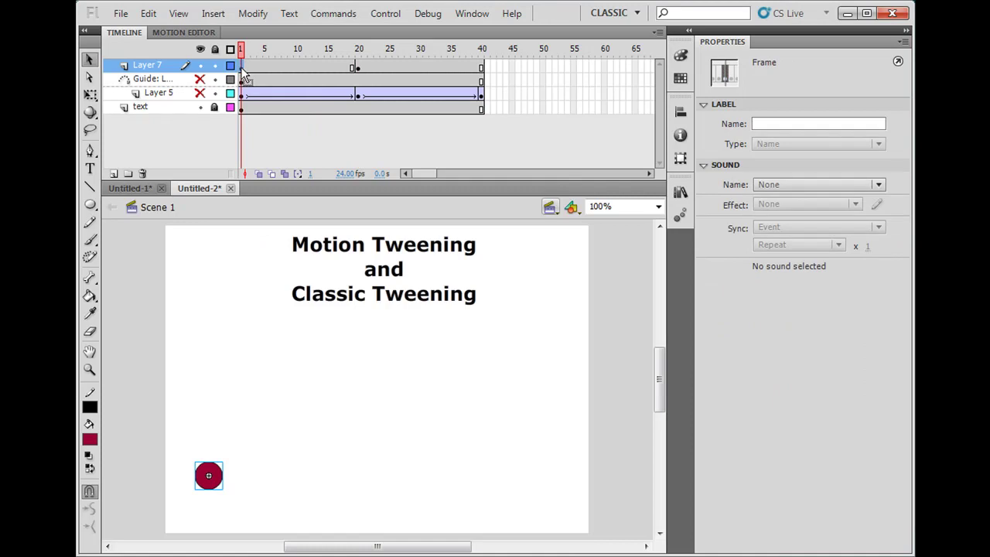
click(215, 13)
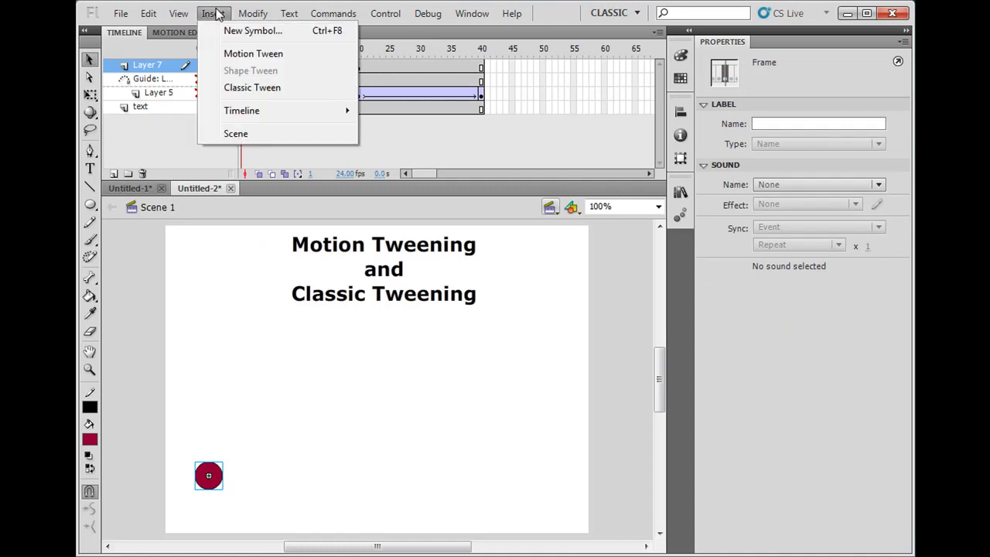
click(247, 54)
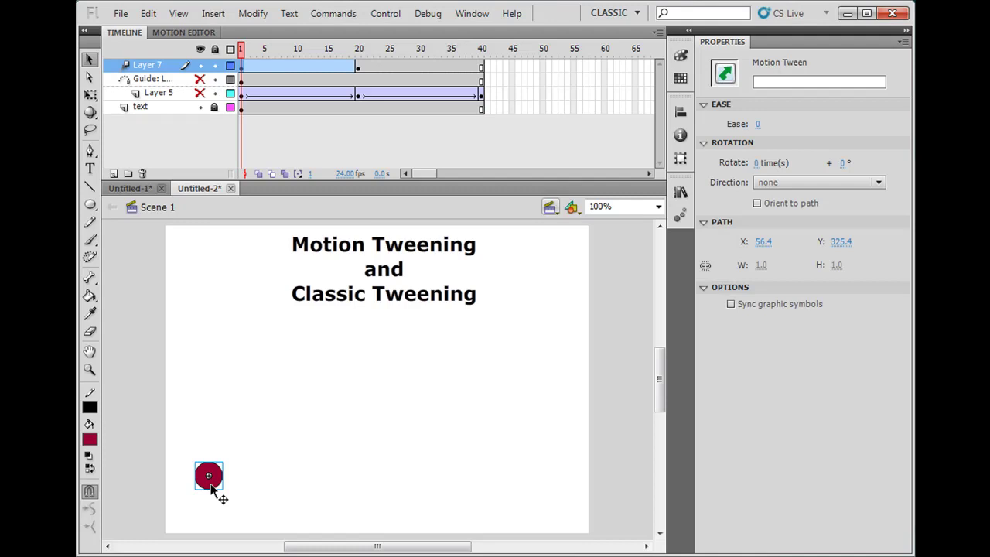
Undo a stray move, then drag the second ball to the right at frame 19 of the tween
drag(211, 485, 312, 384)
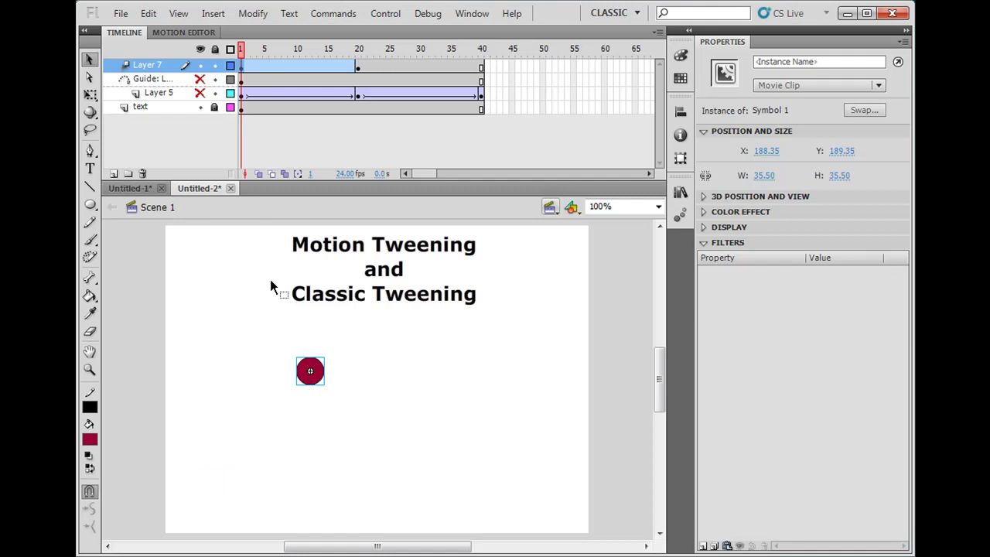
key(ctrl+z)
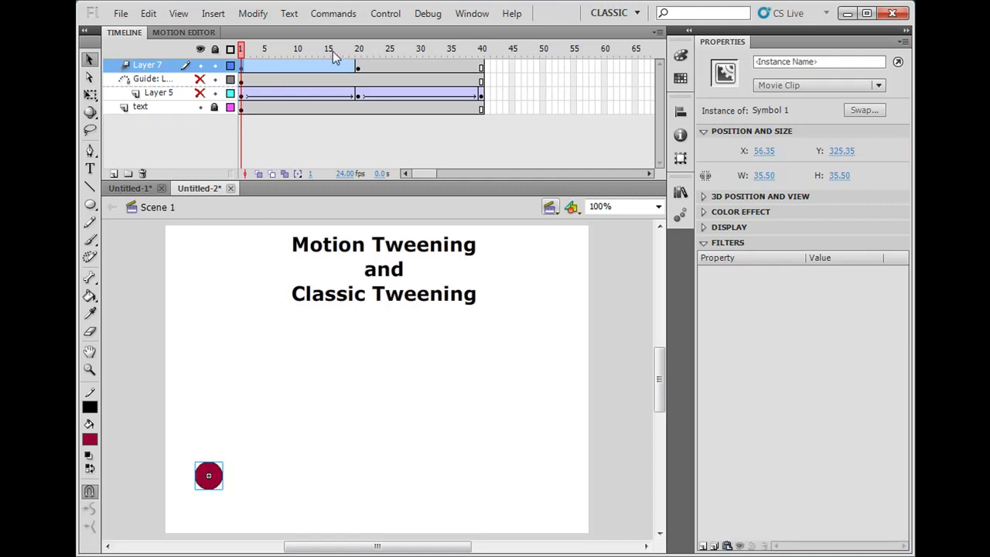
click(351, 71)
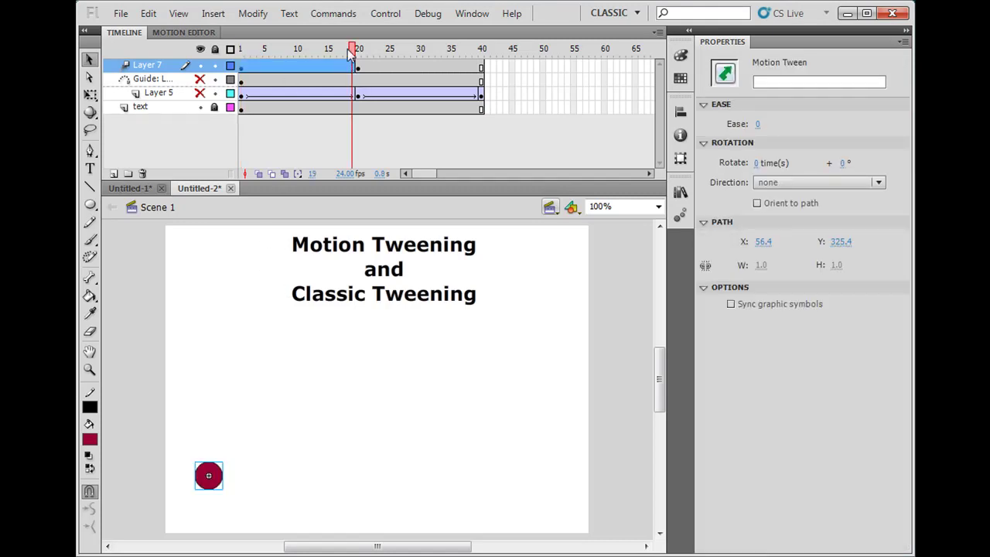
drag(352, 49, 239, 50)
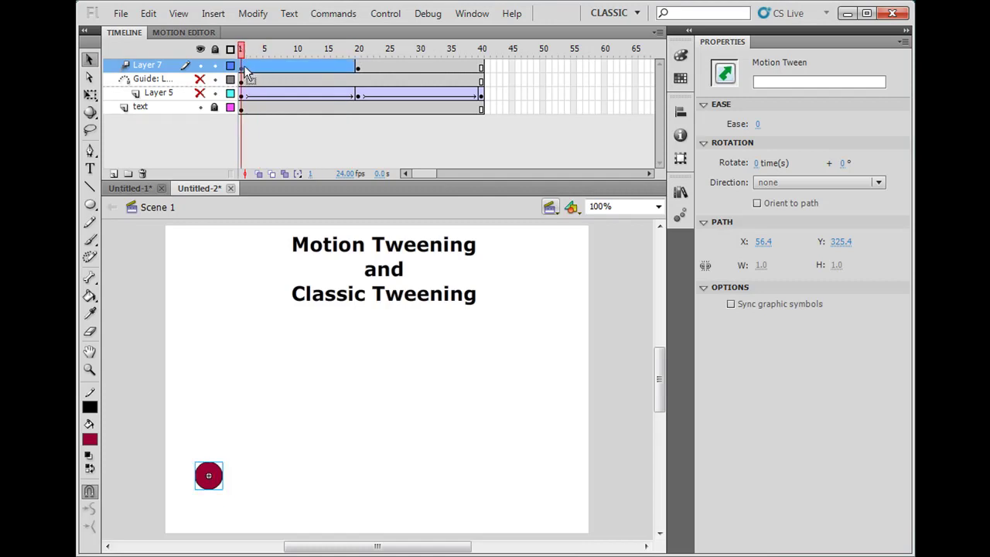
click(353, 49)
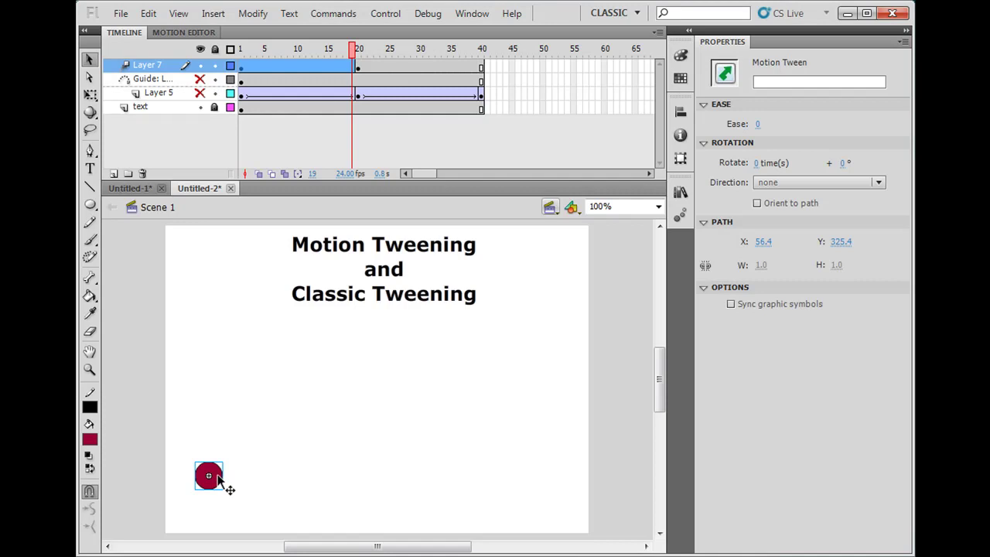
drag(218, 480, 411, 479)
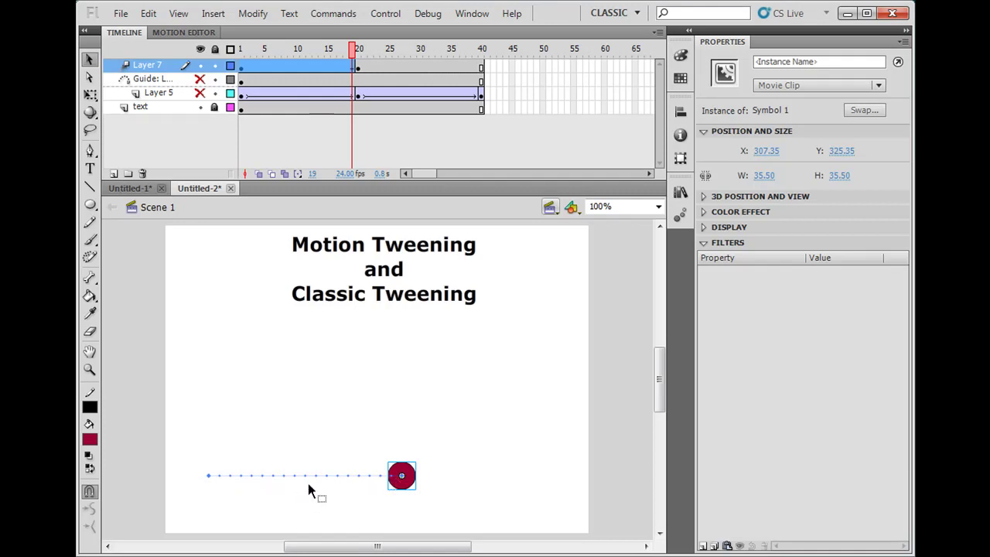
Bend the motion path's middle upward into an arc and scrub from frame 1 to preview
drag(310, 476, 311, 353)
drag(353, 50, 219, 61)
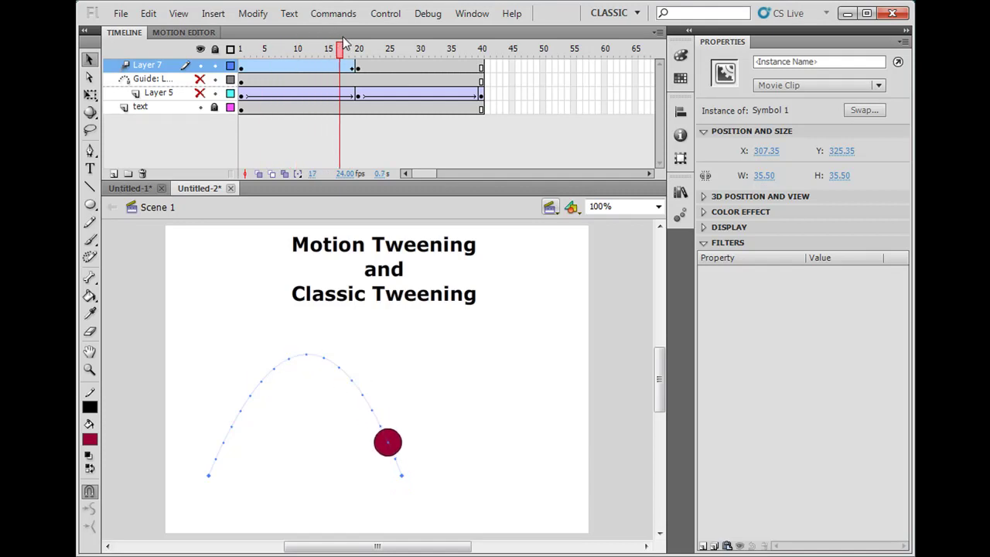
drag(267, 50, 240, 51)
key(ctrl+Return)
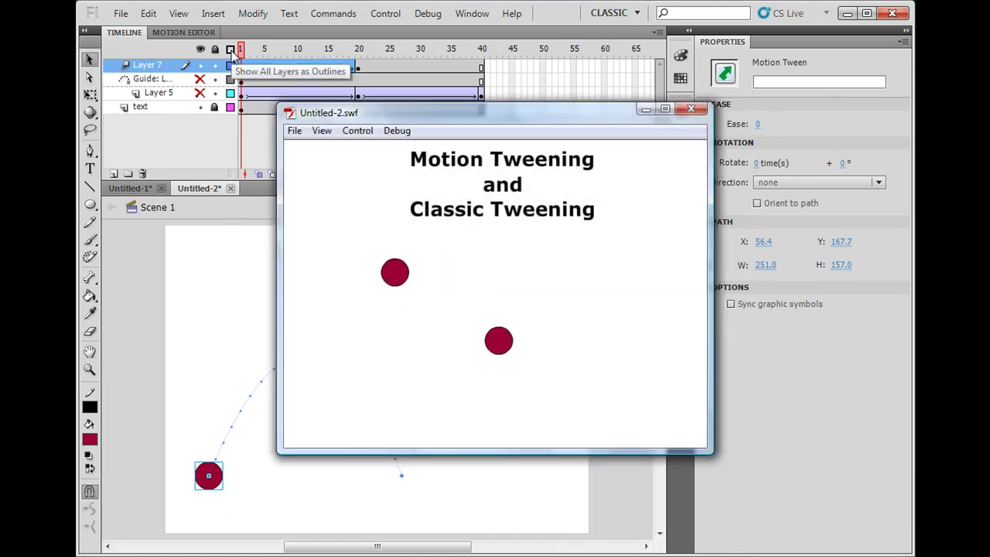
click(691, 109)
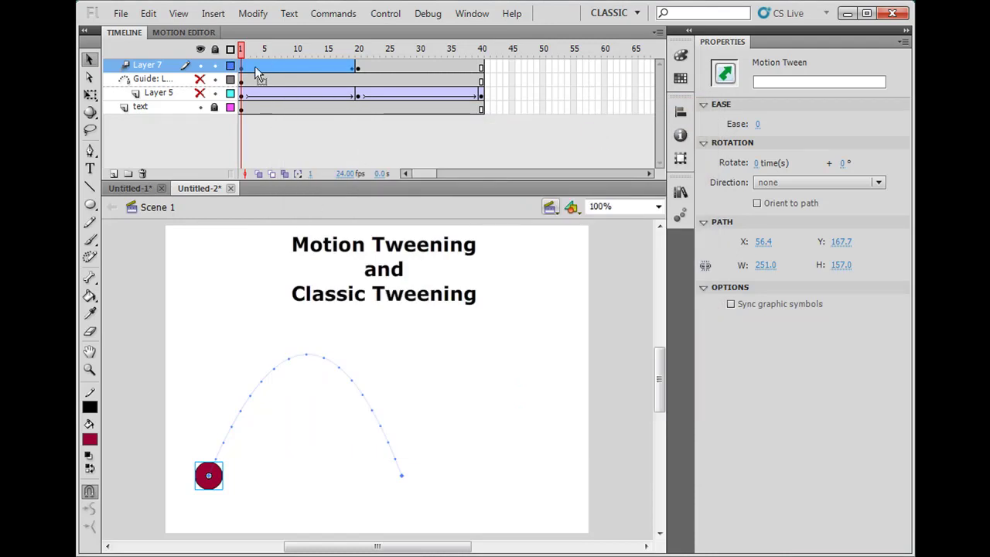
mouse_move(242, 51)
mouse_down()
mouse_move(303, 51)
mouse_move(241, 51)
mouse_up()
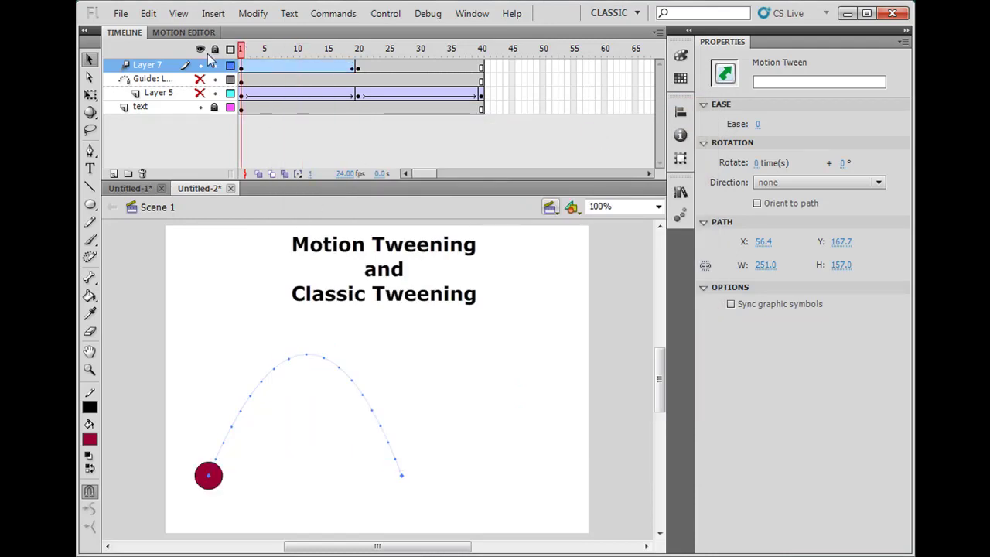
key(Return)
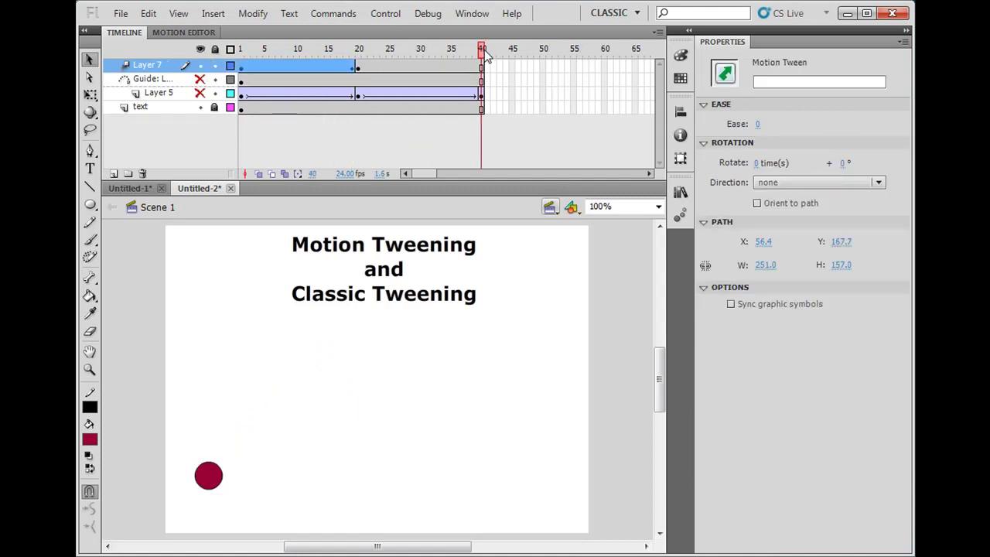
drag(485, 56, 242, 62)
click(242, 67)
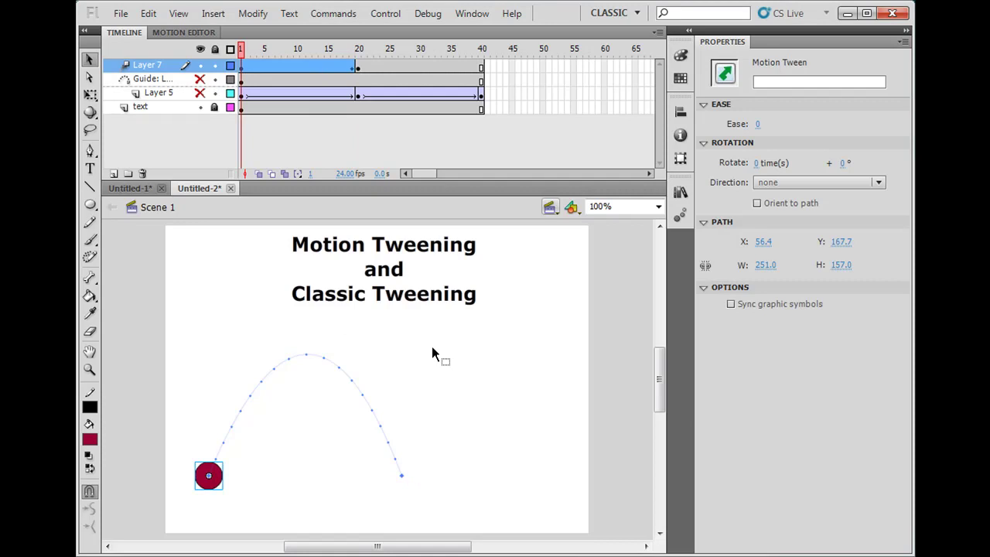
Add Layer 8 and draw a red circle on it with the Oval tool
click(113, 174)
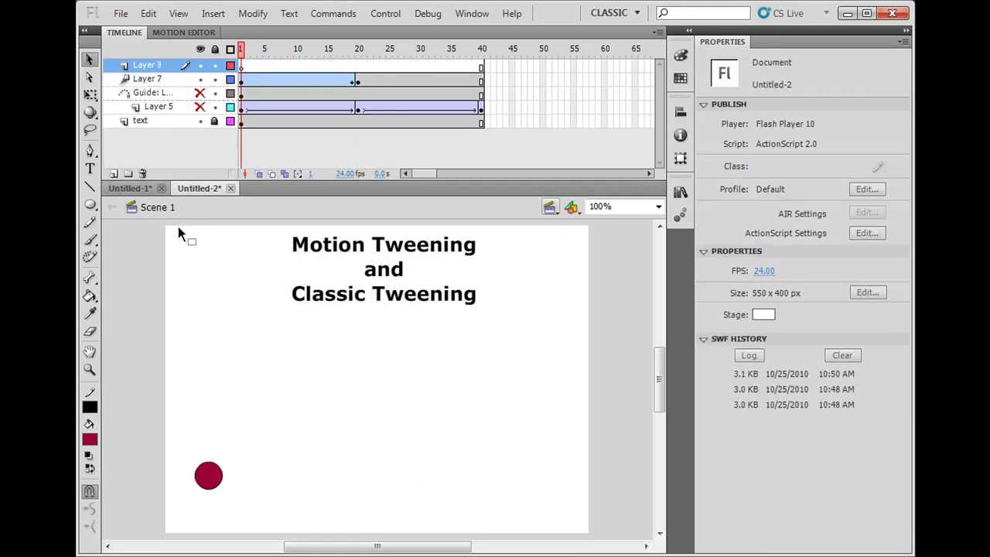
click(89, 204)
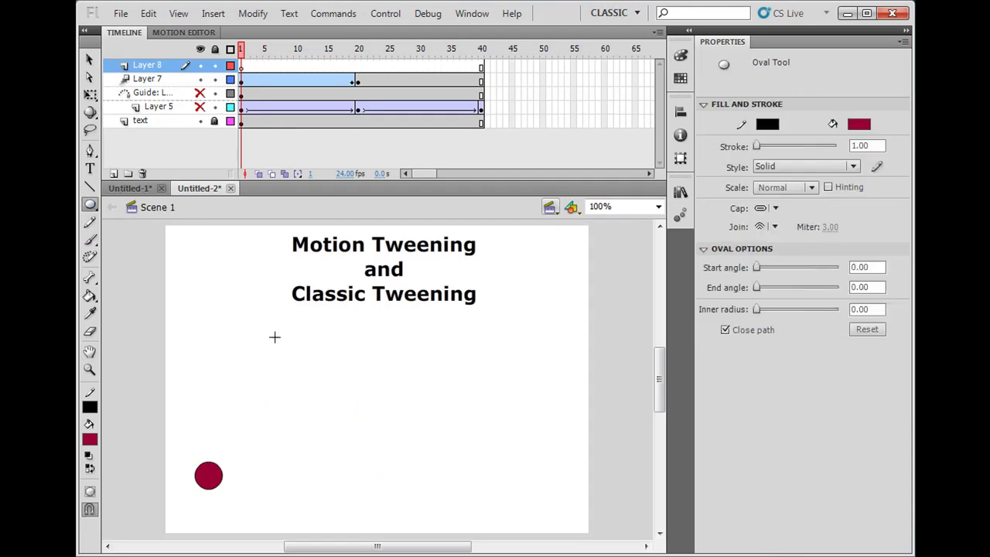
drag(194, 340, 222, 370)
Select the new circle's fill and black outline together with the Selection tool
click(89, 60)
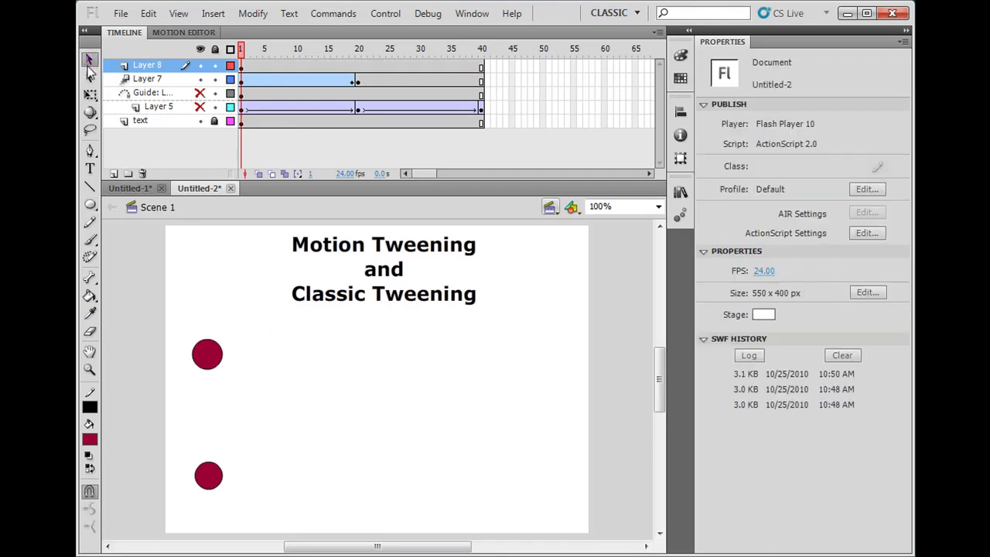
click(211, 365)
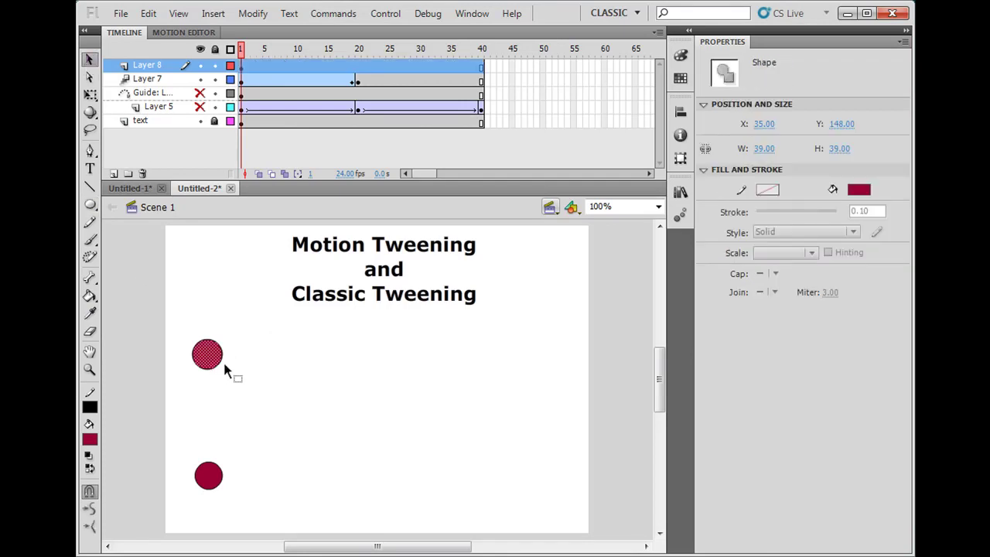
double_click(220, 370)
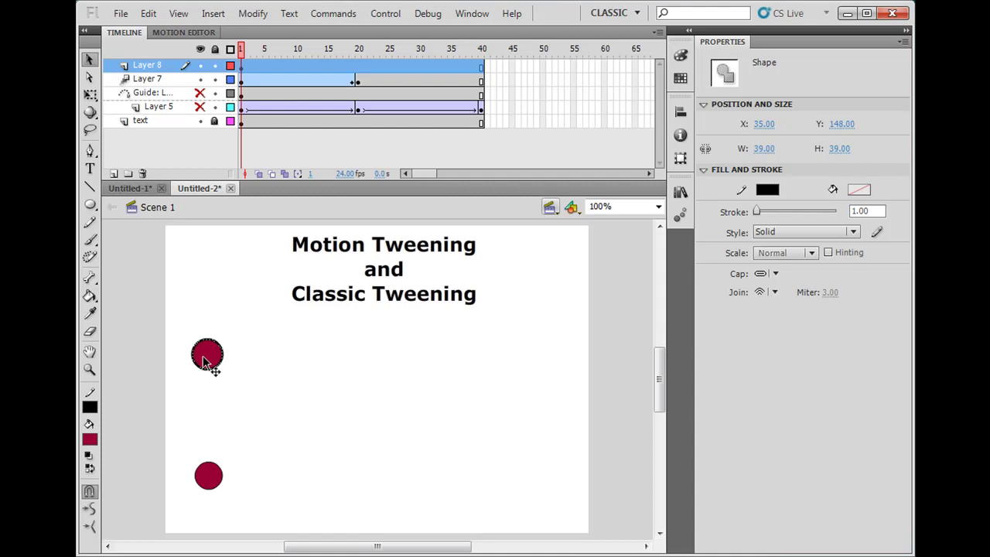
click(212, 364)
double_click(214, 365)
click(263, 355)
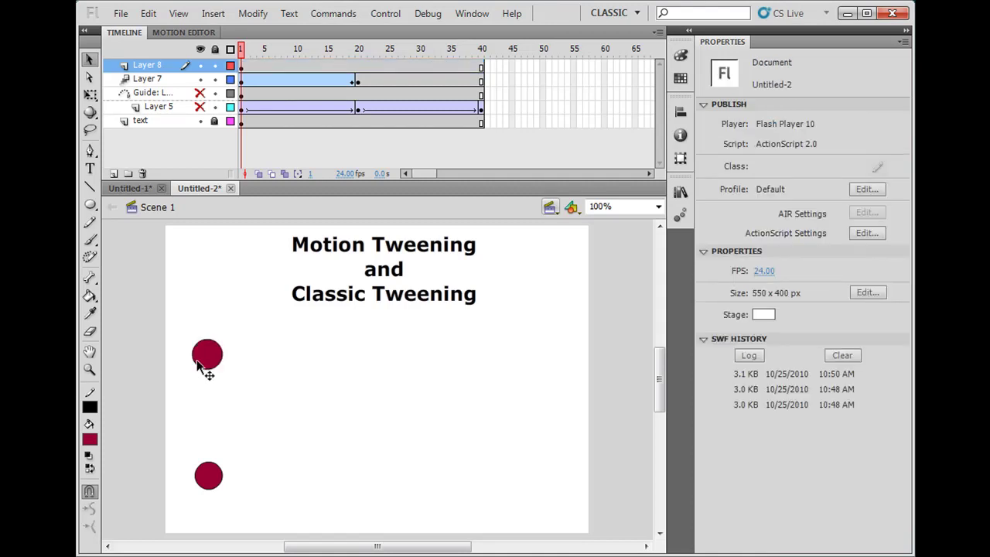
click(208, 366)
double_click(212, 368)
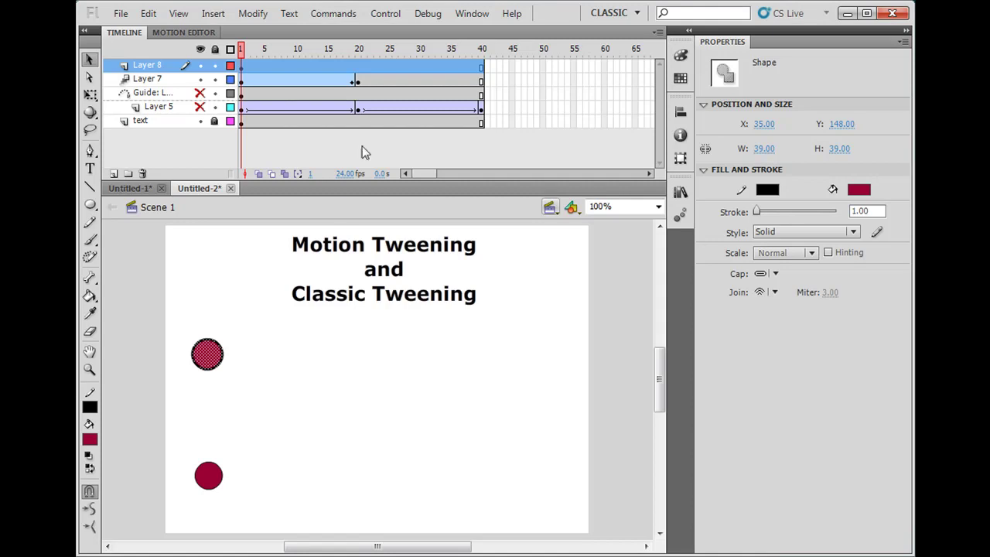
Choose Insert > Motion Tween for the circle, then cancel converting it to a symbol
click(213, 15)
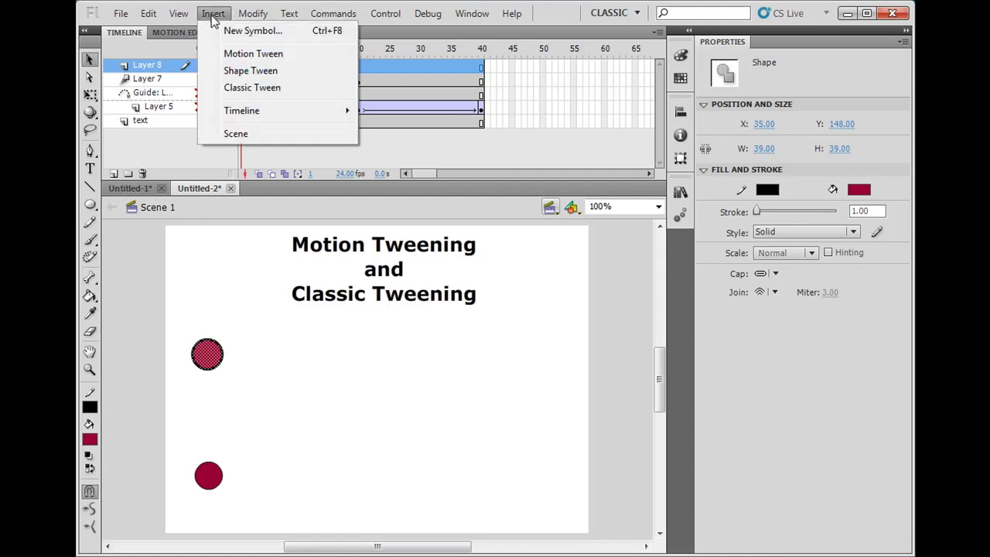
click(249, 57)
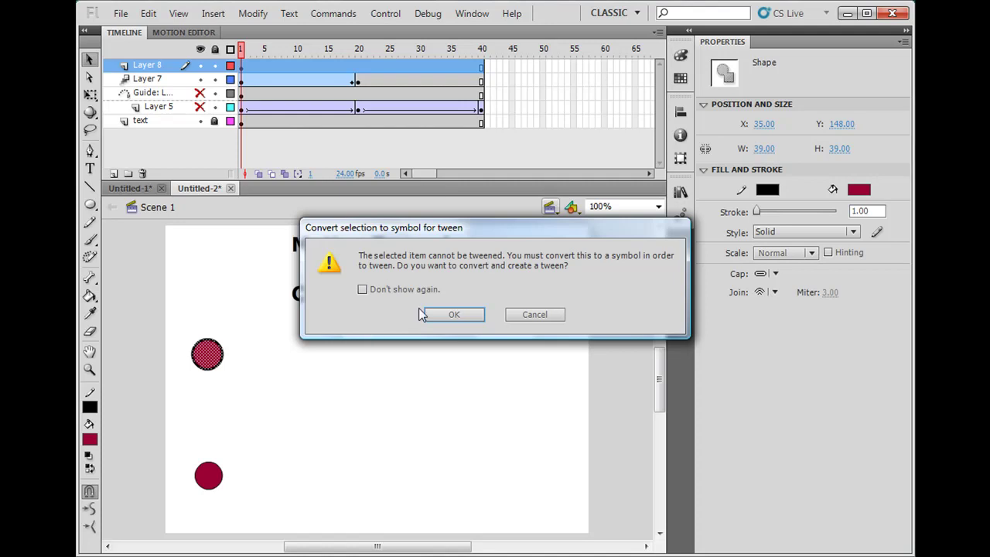
click(537, 316)
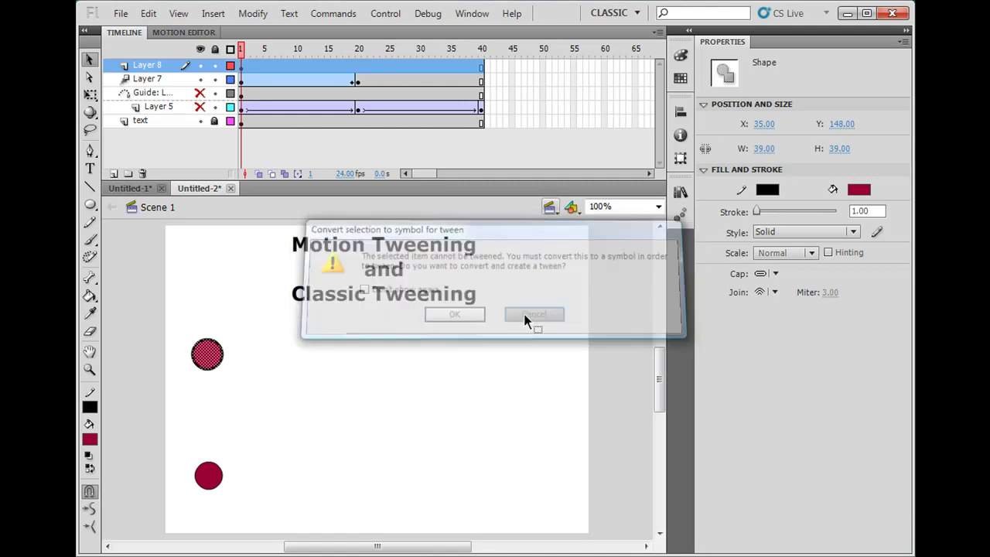
Marquee-select the whole upper circle and reopen the Insert menu
click(236, 381)
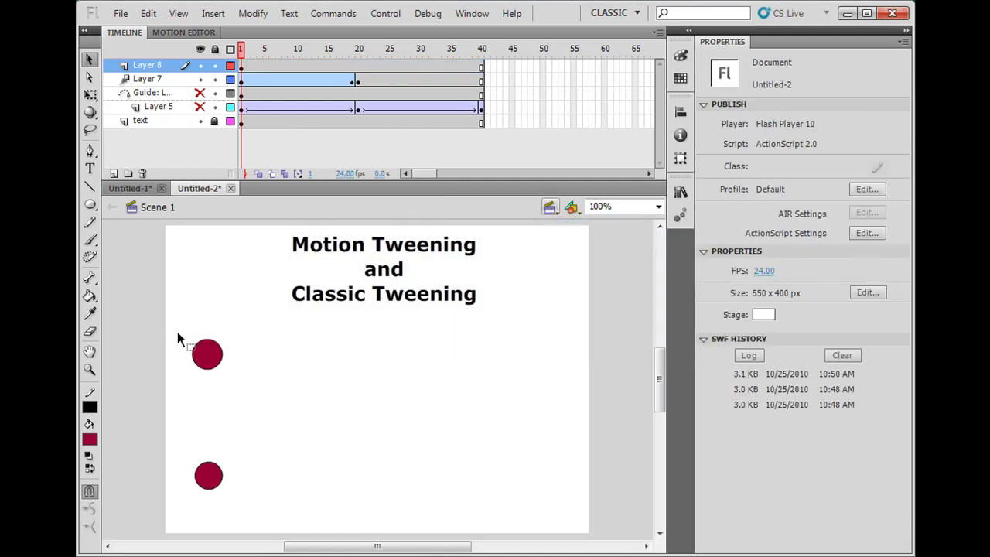
drag(175, 331, 241, 382)
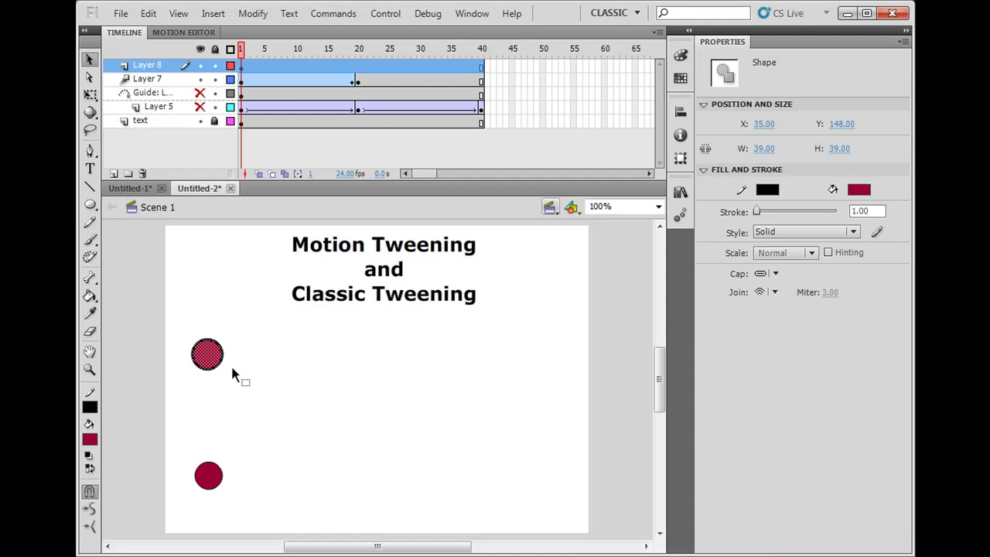
click(215, 15)
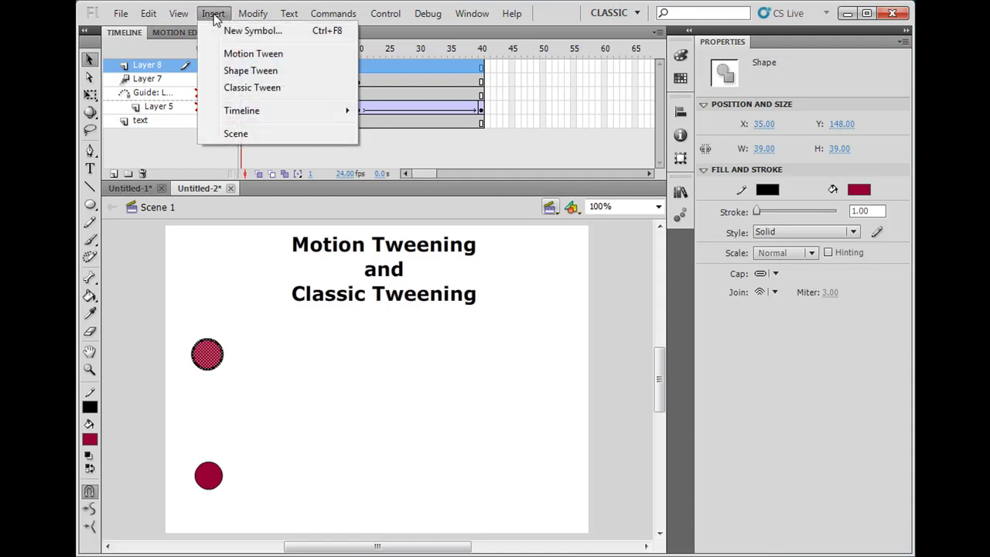